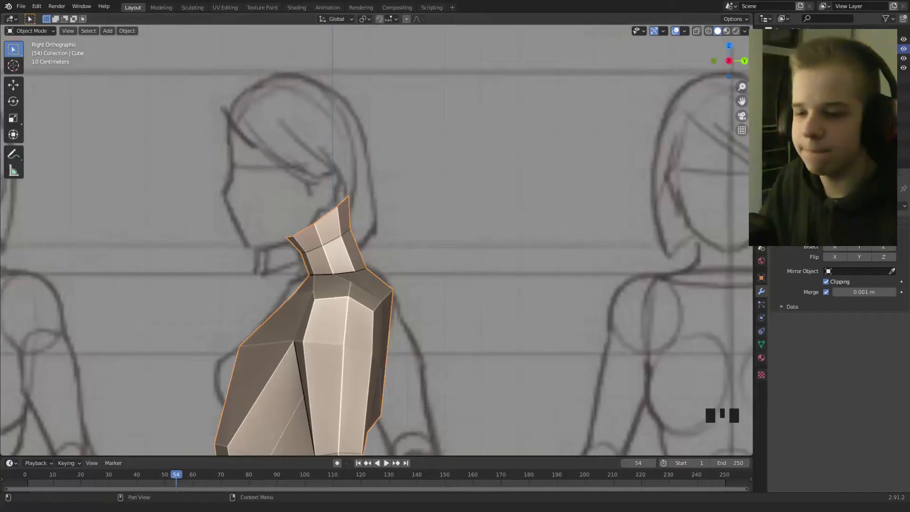
Step: Enter edit mode on the body mesh and extrude the front edges of the neck's open upper rim
scroll(372, 261, up, 5)
key(Tab)
alt+shift+right_click(298, 202)
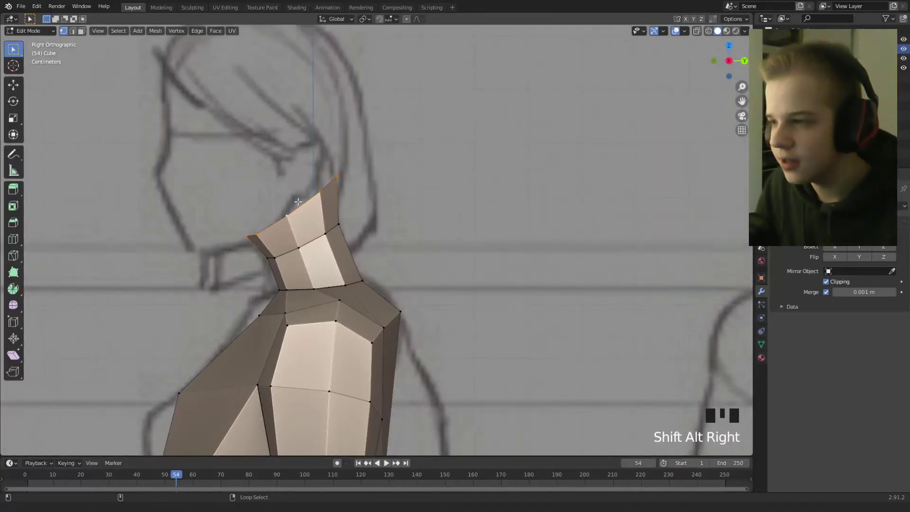
shift+middle_drag(328, 220, 372, 266)
scroll(340, 251, up, 4)
key(z)
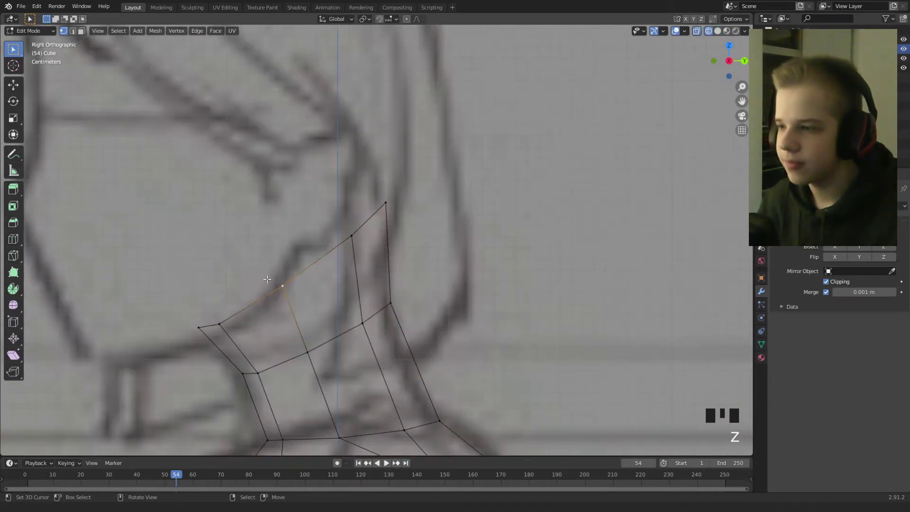
key(z)
scroll(270, 281, down, 2)
key(2)
right_click(352, 266)
shift+middle_drag(279, 283, 394, 314)
scroll(394, 315, up, 2)
key(e)
click(395, 320)
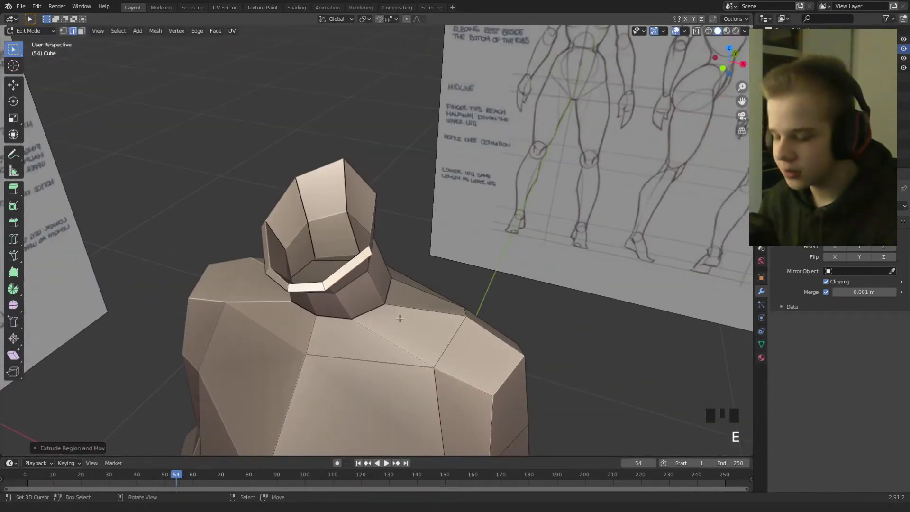
Step: Move the extruded rim edges forward beneath the jaw in side view and reposition one of their vertices
key(KP_3)
scroll(360, 265, up, 4)
key(g)
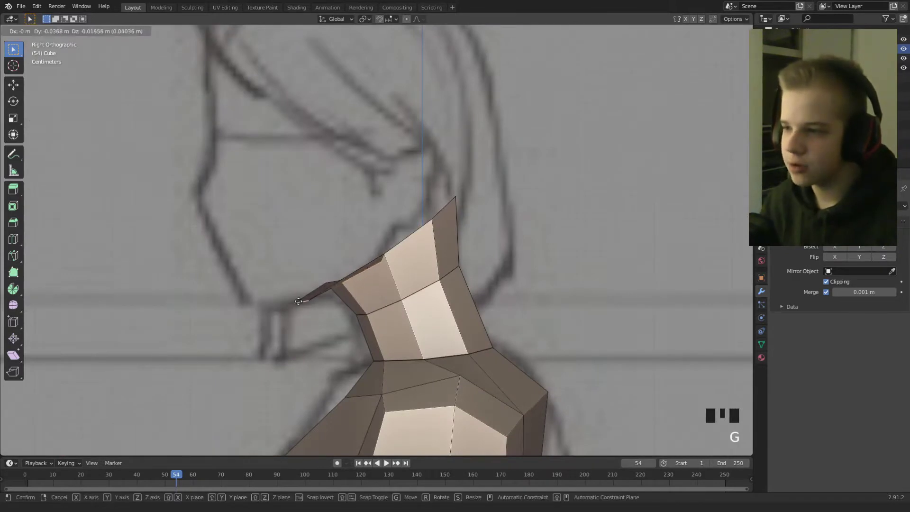
click(300, 295)
middle_drag(301, 295, 293, 277)
mouse_move(374, 257)
middle_down()
mouse_move(359, 260)
mouse_move(407, 300)
mouse_move(342, 303)
middle_up()
key(g)
click(343, 270)
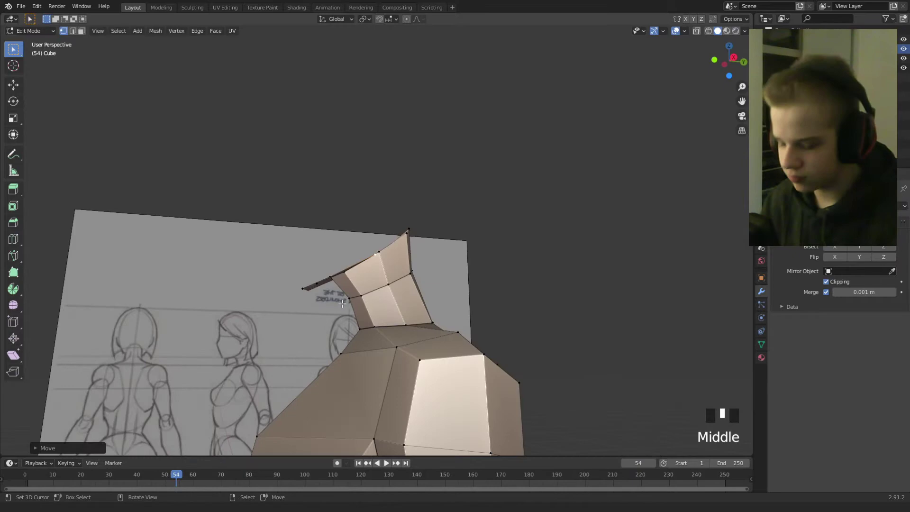
Step: Move the front edge of the under-jaw strip forward and down to the sketched chin in side view
key(KP_3)
scroll(276, 321, up, 5)
key(z)
key(g)
click(262, 299)
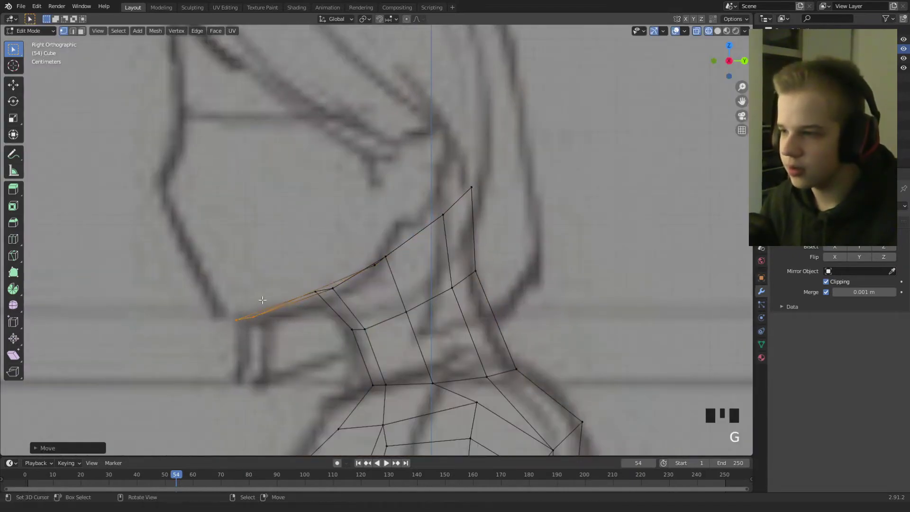
key(z)
Step: Reposition the chin's centre vertex and its neighbouring side vertex in front view to shape the jaw's underside
scroll(285, 323, down, 4)
mouse_move(323, 338)
middle_down()
mouse_move(336, 260)
mouse_move(375, 304)
middle_up()
key(1)
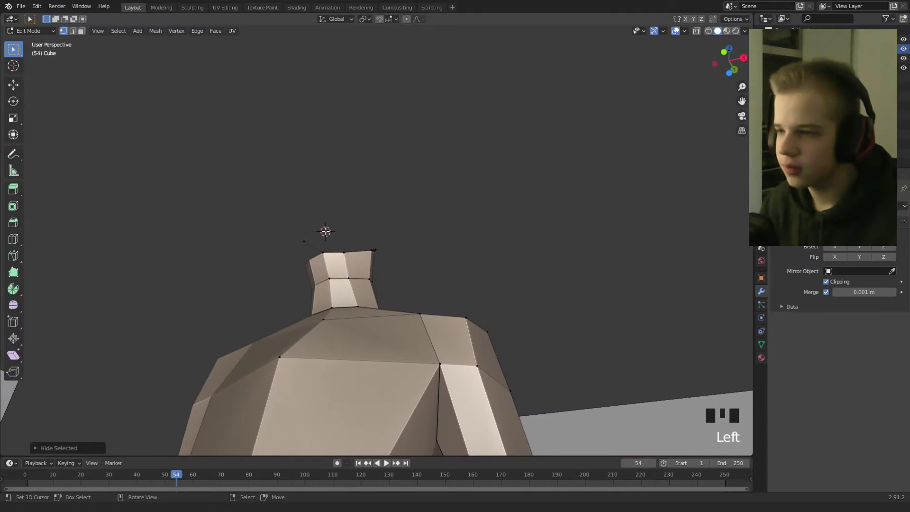
middle_drag(332, 240, 448, 252)
key(KP_1)
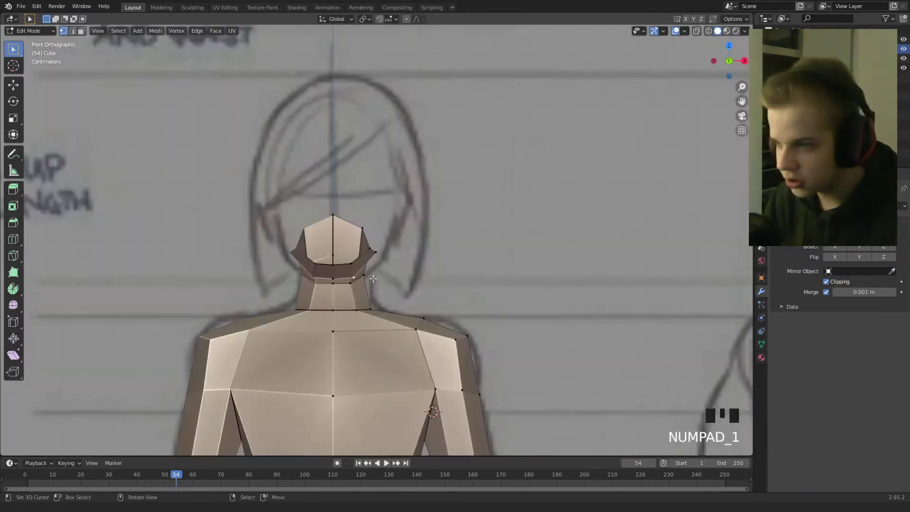
scroll(361, 305, up, 2)
key(g)
right_click(348, 302)
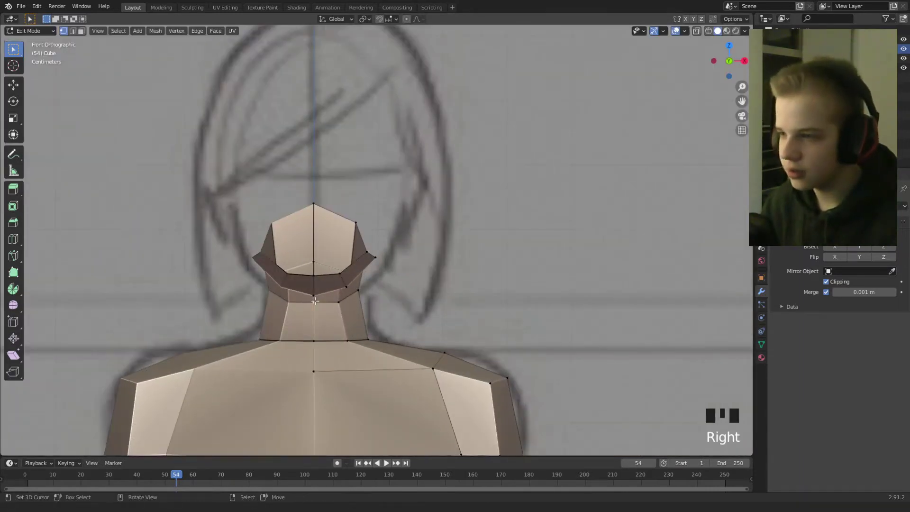
key(g)
click(335, 293)
right_click(348, 287)
key(g)
click(351, 291)
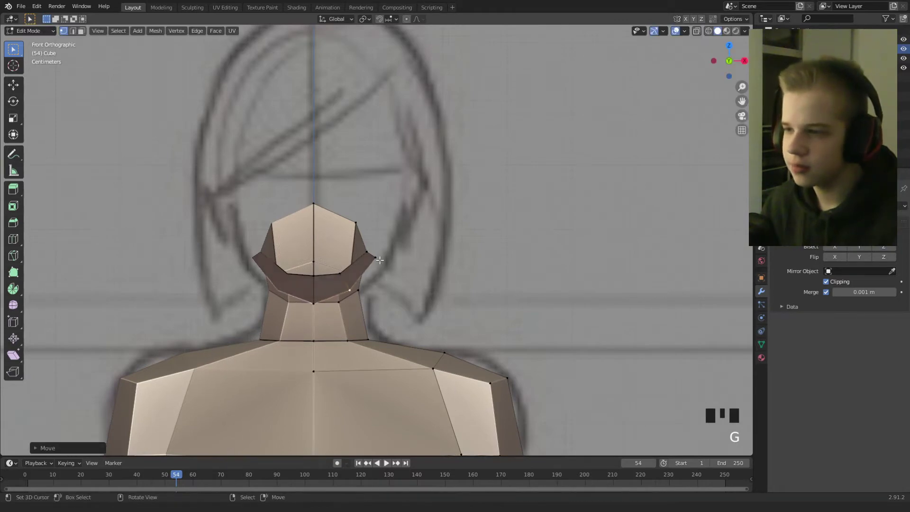
Step: Move the rear jaw corner vertex outward to the sketched face width and refine its position
right_click(379, 260)
key(g)
click(388, 259)
middle_drag(387, 258, 374, 315)
scroll(379, 261, up, 5)
key(g)
click(375, 259)
scroll(386, 301, down, 3)
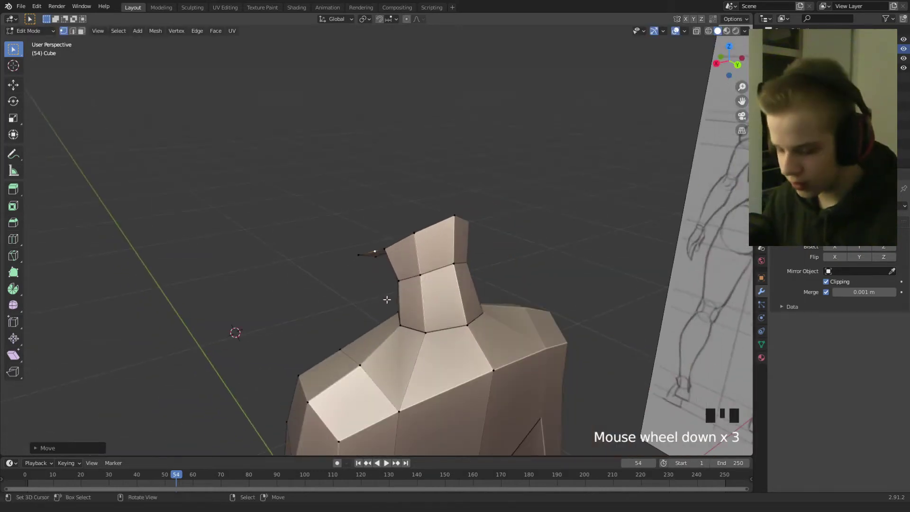
Step: Extrude the rear jaw corner upward along the sketched jawline toward the ear in side view
key(KP_3)
scroll(400, 315, up, 3)
shift+drag(396, 245, 396, 245)
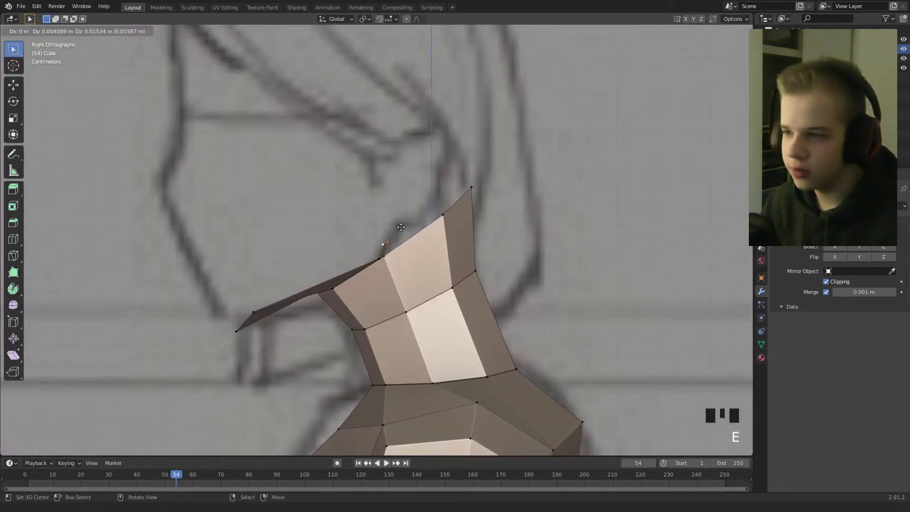
key(e)
click(410, 212)
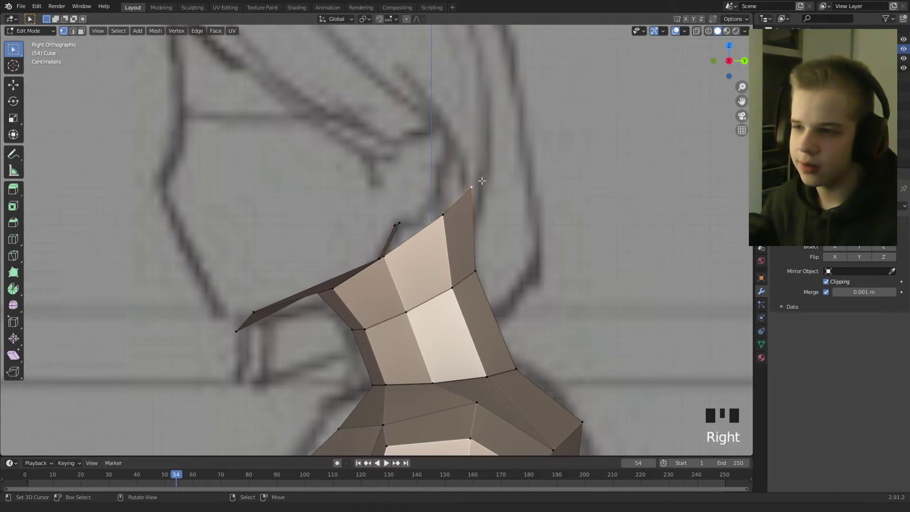
Step: Lower the neck's top rear vertex and the adjoining side rim vertex in side view
key(g)
click(484, 205)
right_click(447, 221)
key(g)
click(447, 225)
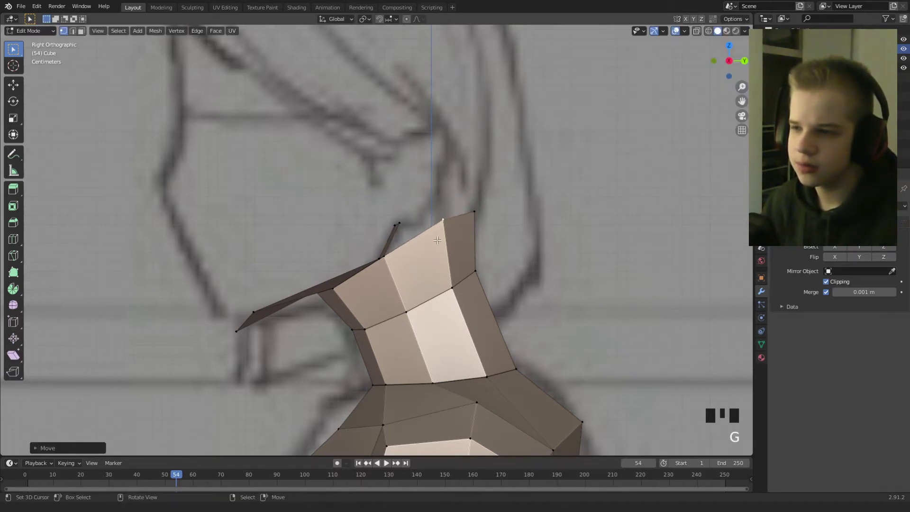
Step: Raise the jaw strip's upper vertex, snap the neck's side rim vertex onto it with Vertex snapping, and reposition the nape's top vertex
key(g)
click(442, 230)
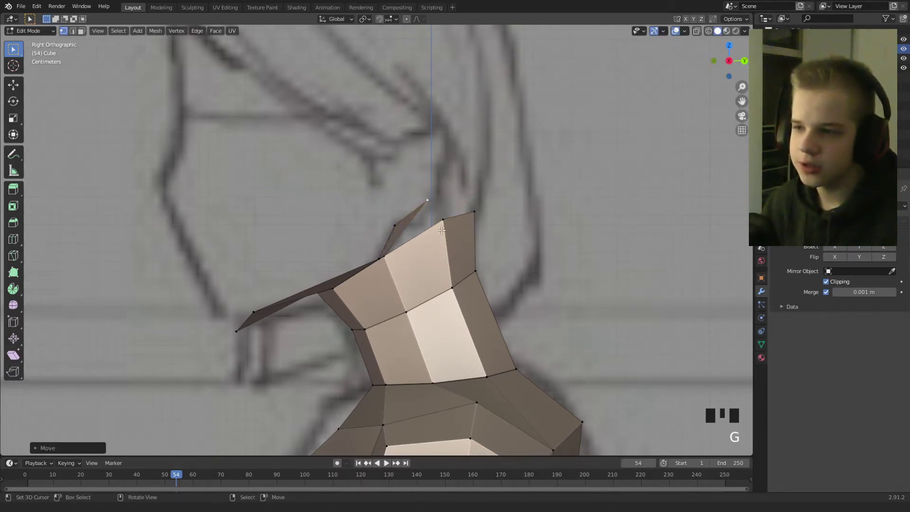
click(391, 19)
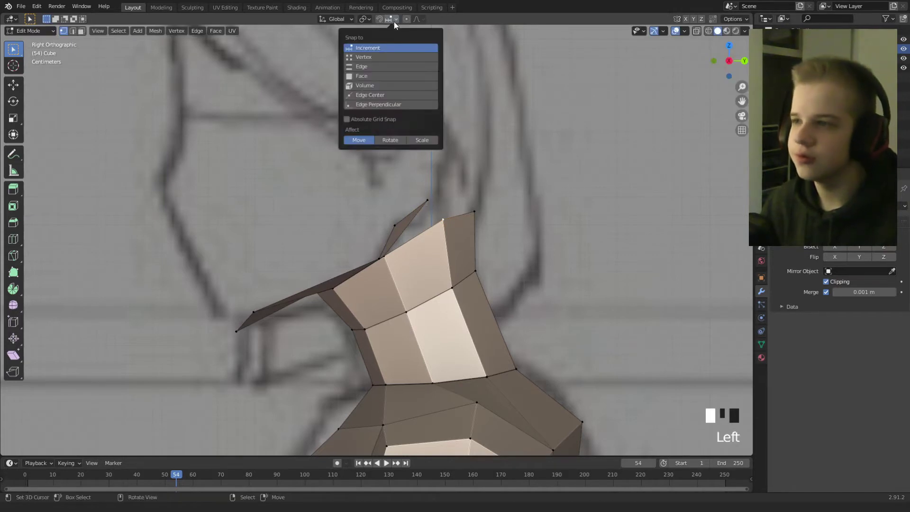
click(385, 57)
key(g)
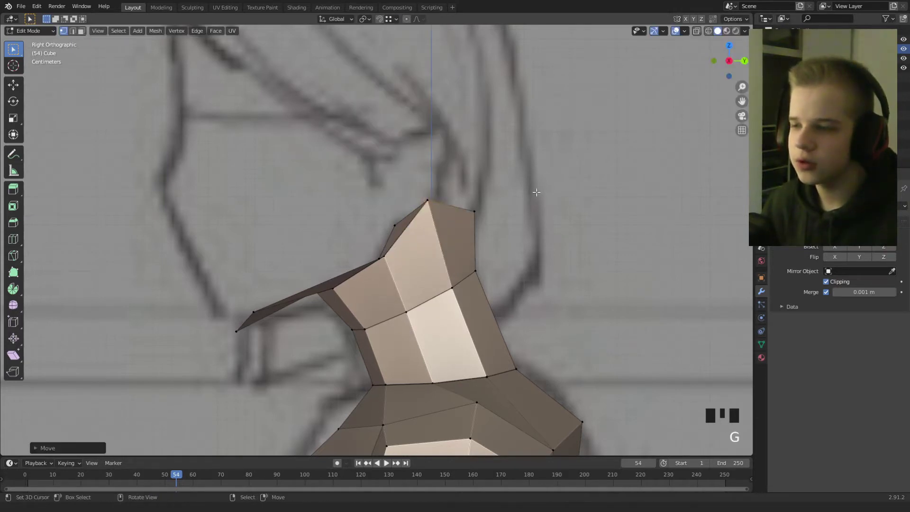
click(480, 185)
Step: Merge all the mesh's vertices by distance, then clear the selection
key(a)
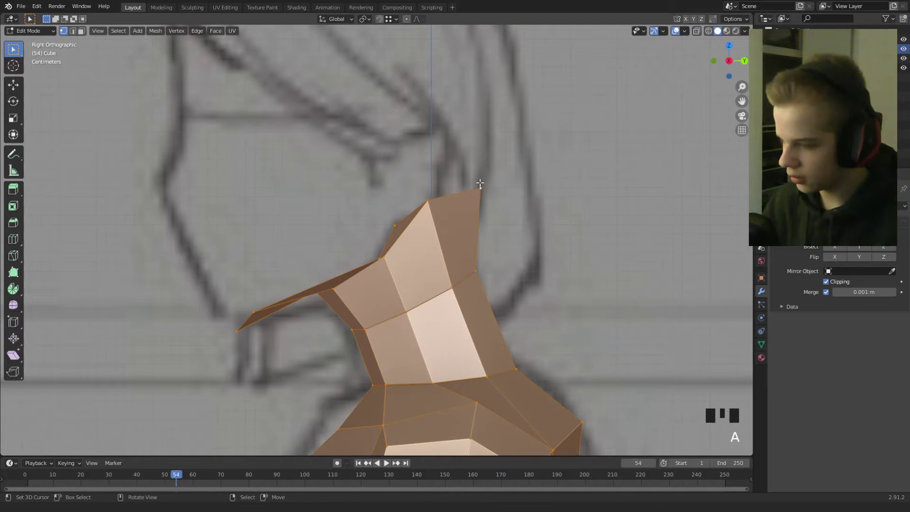
key(comma)
key(m)
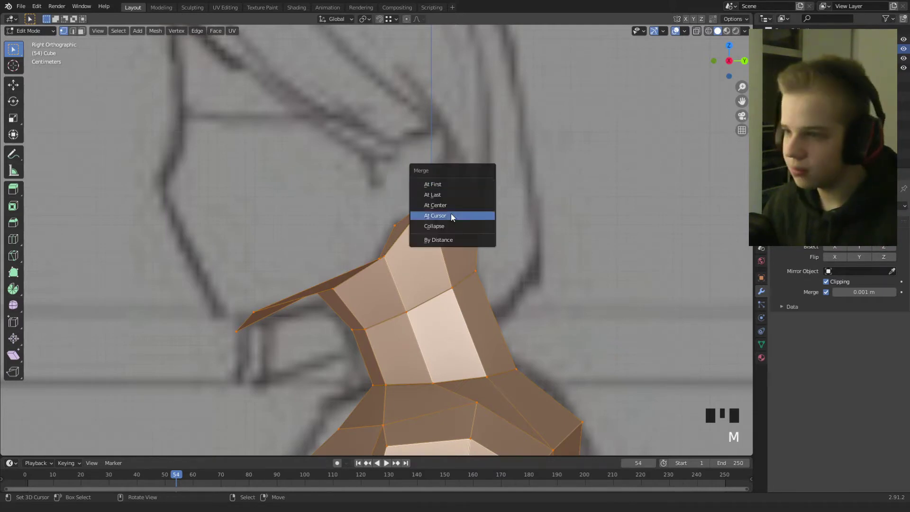
click(451, 239)
key(alt+a)
key(Tab)
key(Tab)
Step: Move the merged vertex near the ear slightly forward and adjust the rear jaw corner vertex
right_click(394, 220)
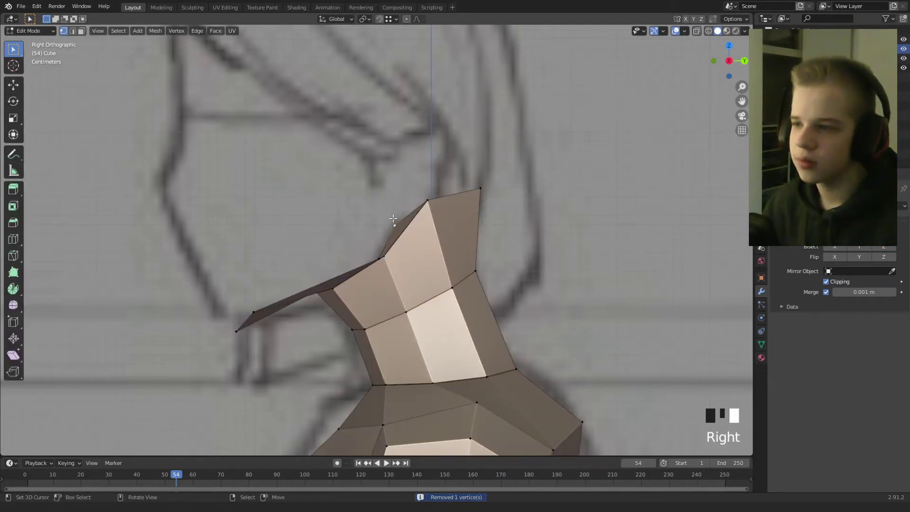
right_click(427, 199)
key(g)
click(414, 197)
right_click(398, 220)
middle_drag(398, 220, 367, 256)
right_click(370, 259)
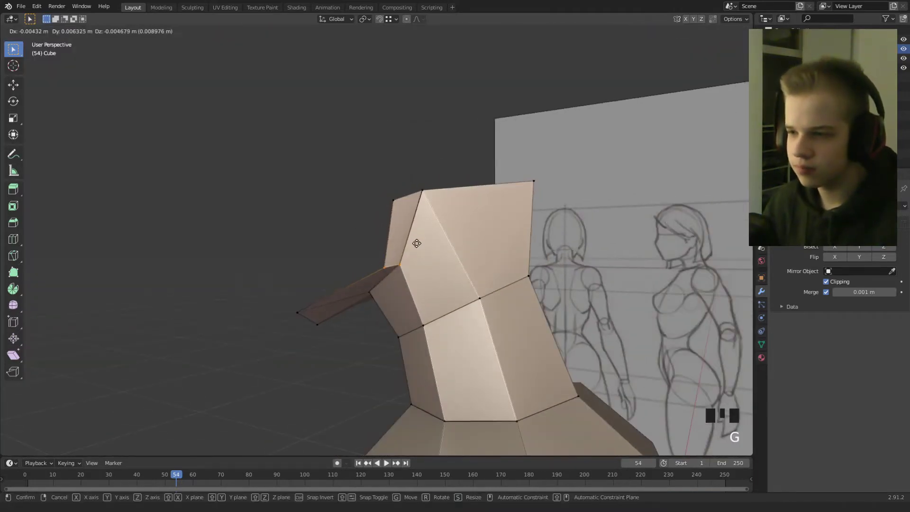
middle_drag(417, 238, 372, 244)
scroll(373, 254, up, 2)
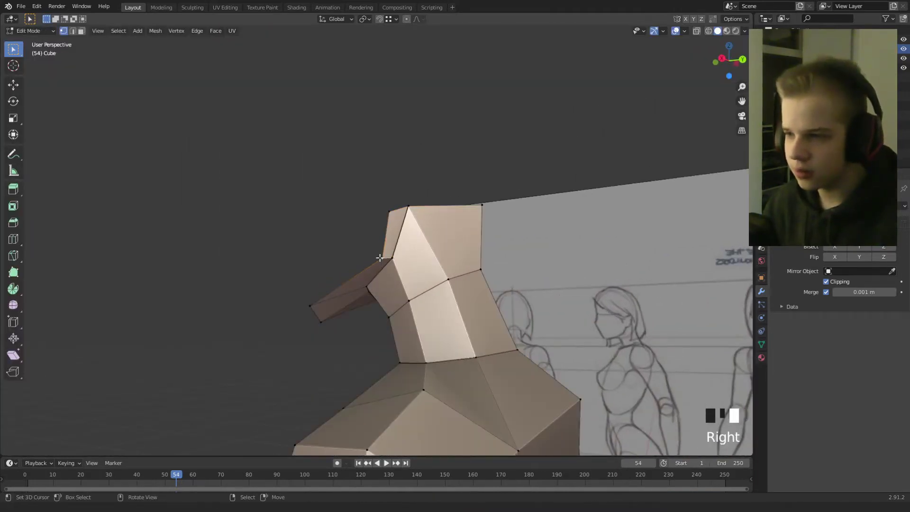
Step: Extrude the chin corner vertex upward beside the face and fill the cheek side back to the jaw strip
key(KP_3)
right_click(274, 299)
key(e)
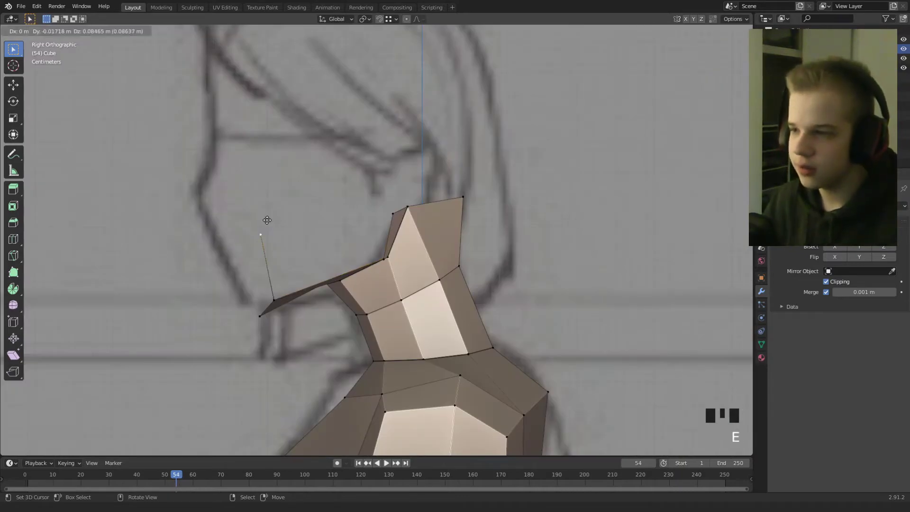
click(262, 213)
middle_drag(330, 278, 328, 237)
scroll(429, 268, down, 3)
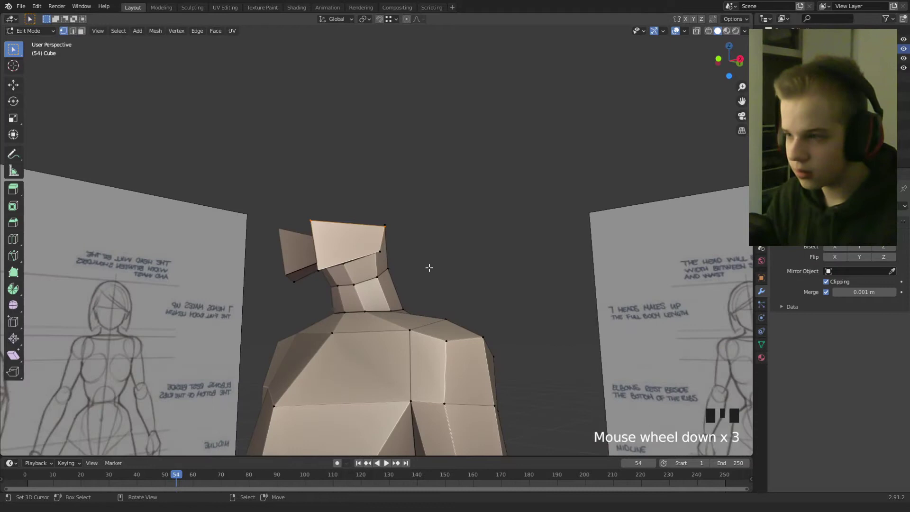
Step: Close the open front of the chin by extruding the cheek's front edge and filling a face
middle_drag(429, 268, 352, 305)
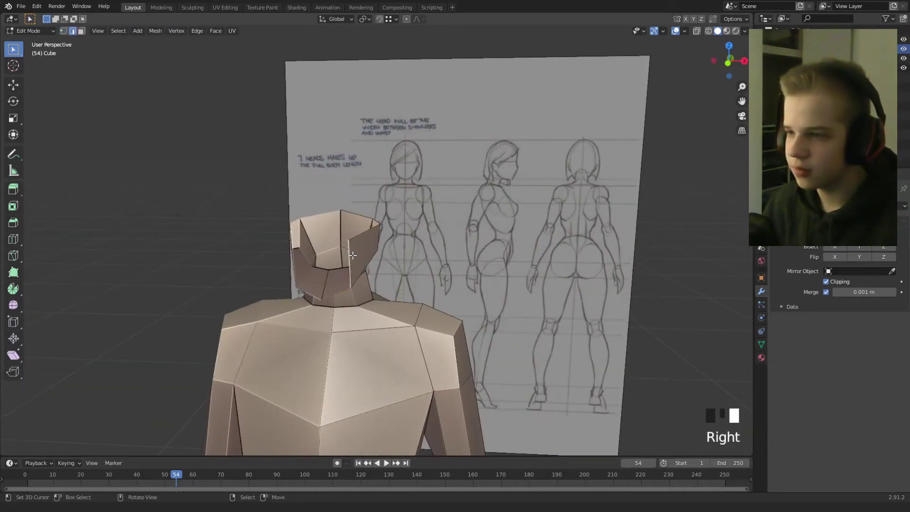
key(e)
click(286, 237)
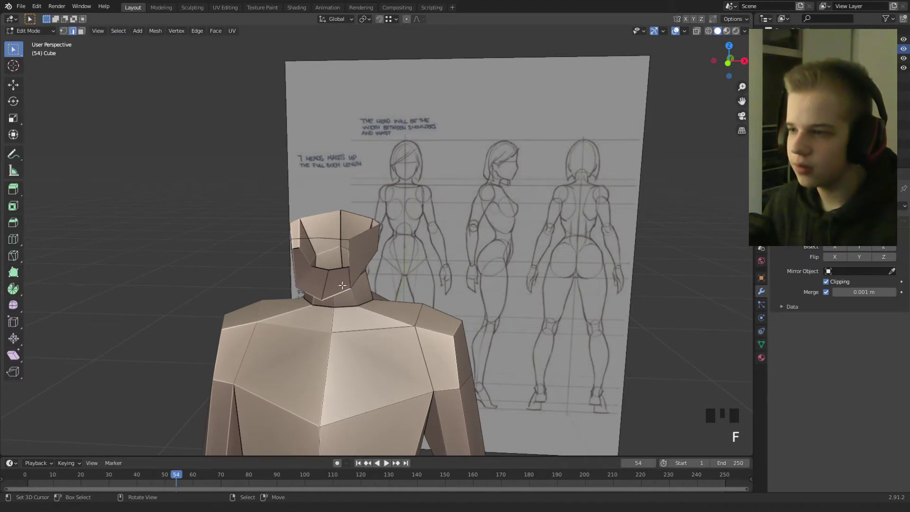
right_click(349, 256)
key(f)
mouse_move(365, 256)
middle_down()
mouse_move(303, 238)
mouse_move(396, 273)
mouse_move(336, 221)
mouse_move(366, 280)
mouse_move(361, 268)
middle_up()
key(Tab)
key(Tab)
Step: Extrude the nape's top vertex slightly upward to start another row on the back of the head
key(KP_3)
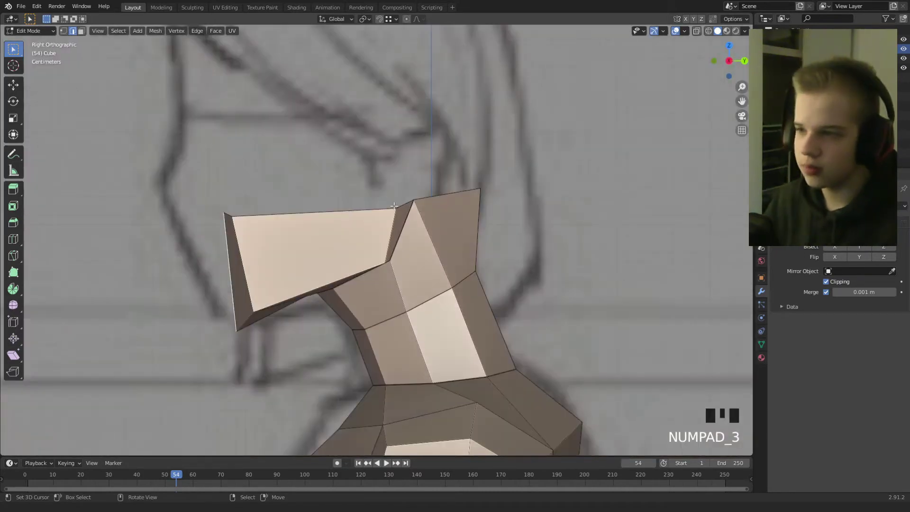
shift+middle_drag(395, 211, 354, 277)
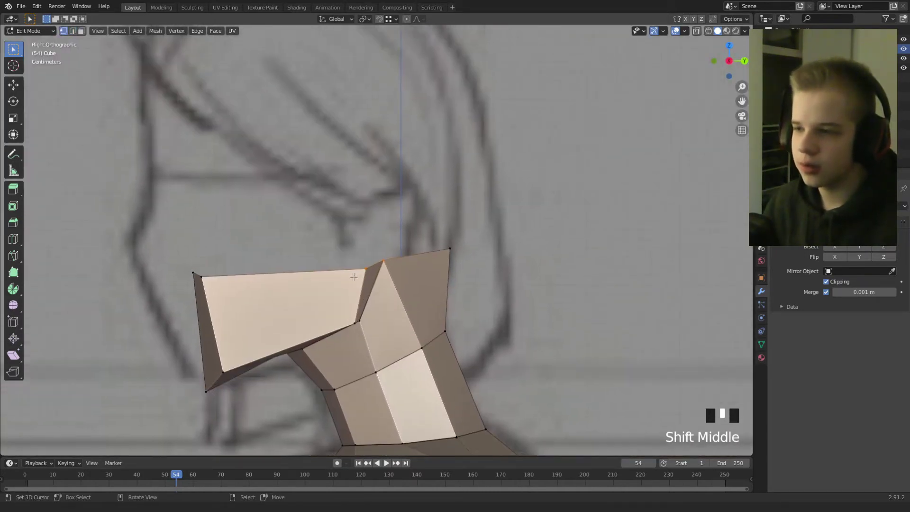
key(e)
click(449, 240)
mouse_move(448, 241)
middle_down()
mouse_move(367, 262)
mouse_move(446, 213)
middle_up()
scroll(367, 262, down, 3)
scroll(367, 262, up, 3)
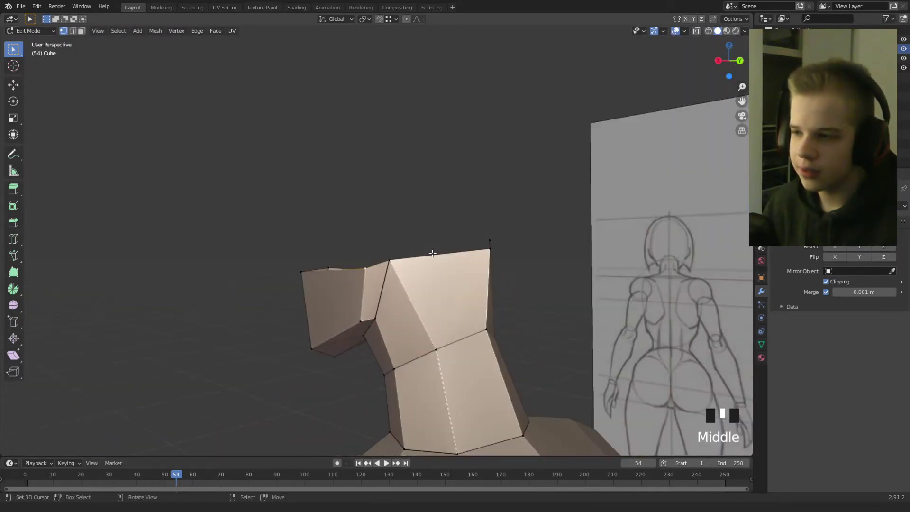
Step: Extrude the upper jaw vertex near the ear upward and place the new vertex directly above it
key(e)
click(463, 208)
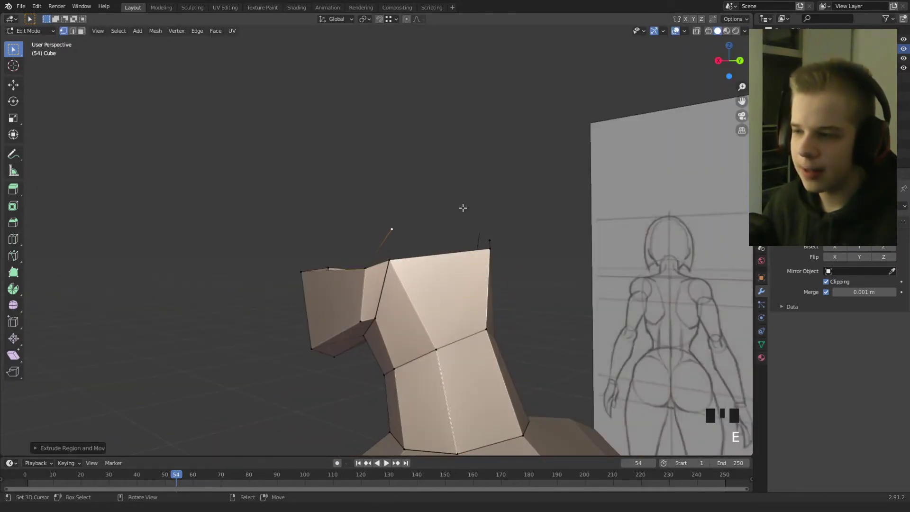
right_click(390, 236)
key(g)
click(371, 241)
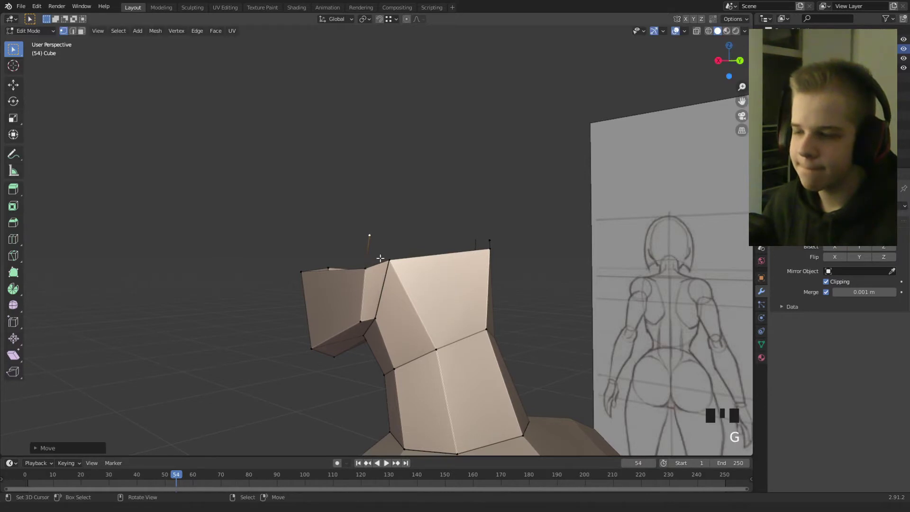
Step: Extrude the neighbouring rim vertex upward and fill the new row of faces back to the nape
right_click(381, 259)
key(e)
click(381, 238)
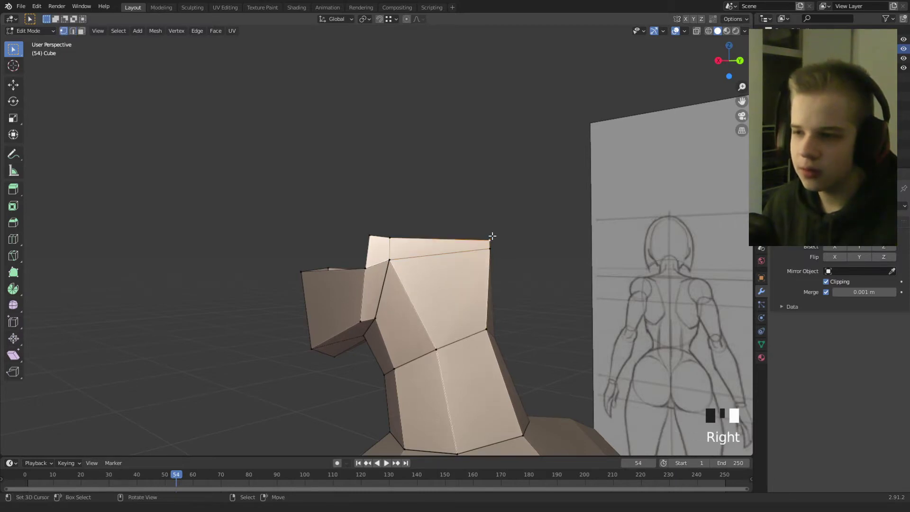
click(492, 236)
Step: Move the new row's nape vertex outward and adjust the row's vertices behind the ear
middle_drag(494, 228, 385, 241)
key(g)
click(385, 240)
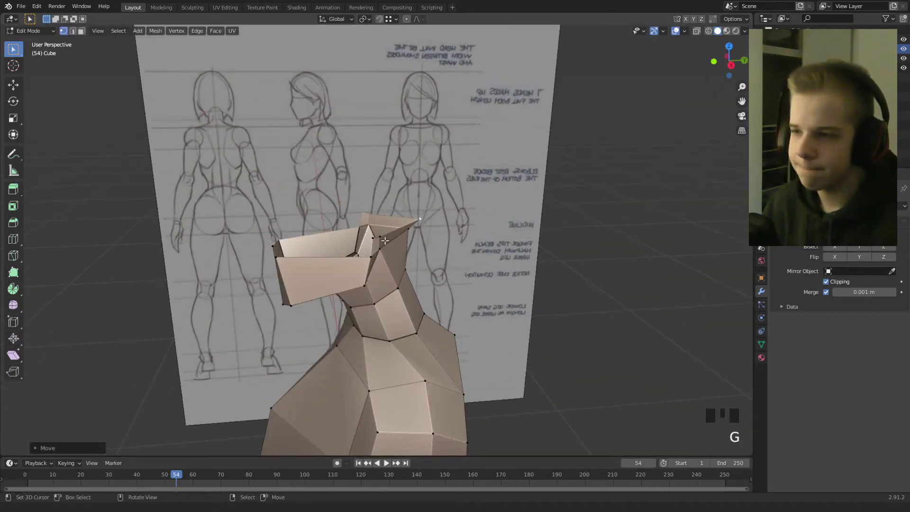
key(g)
click(381, 237)
right_click(376, 239)
key(g)
mouse_move(378, 239)
middle_down()
mouse_move(389, 266)
mouse_move(421, 249)
mouse_move(382, 231)
mouse_move(386, 252)
mouse_move(442, 280)
mouse_move(386, 235)
mouse_move(301, 221)
mouse_move(364, 247)
middle_up()
click(397, 270)
Step: Reposition the back-of-head row's vertices around the ear, adjusting two neighbouring rim vertices
right_click(391, 241)
key(g)
click(396, 235)
right_click(385, 253)
scroll(364, 246, up, 3)
key(g)
click(372, 259)
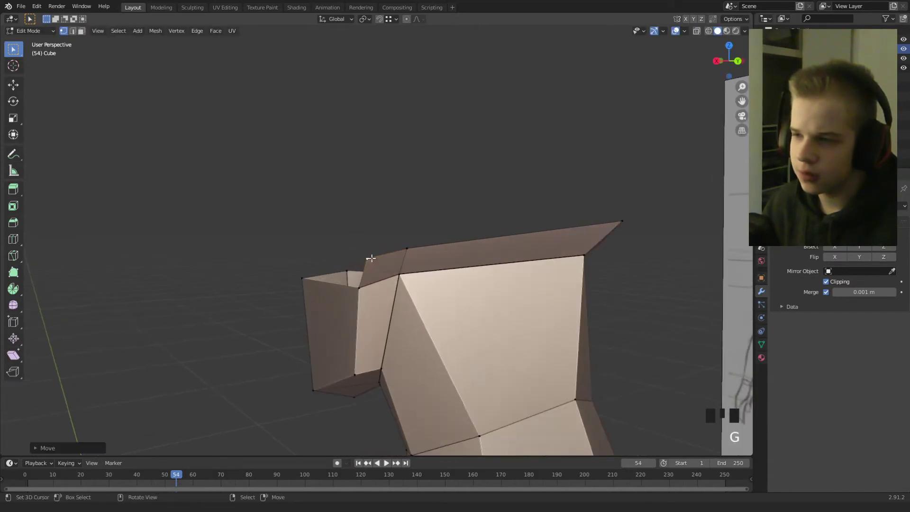
Step: Dissolve the surplus rim vertex beside the ear and reposition the adjacent corner vertex
key(x)
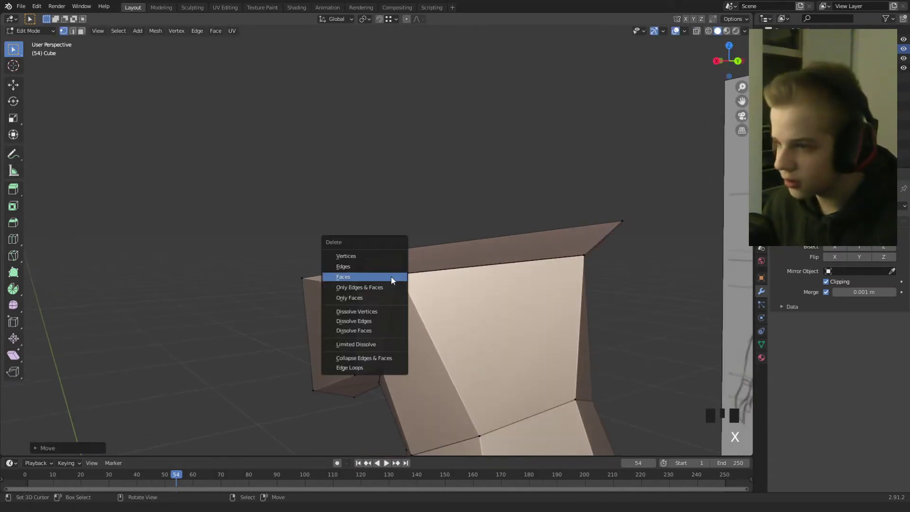
click(364, 311)
middle_drag(364, 311, 413, 222)
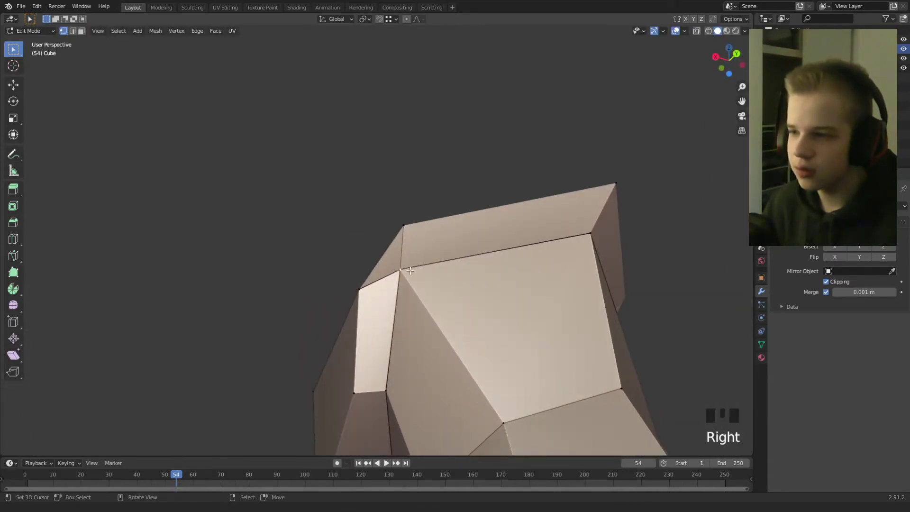
key(g)
middle_drag(410, 270, 417, 292)
click(412, 251)
Step: Extrude the whole upper rim of the head upward in side view to just above the sketched eye line
key(Tab)
scroll(364, 277, up, 2)
key(Tab)
scroll(378, 257, down, 4)
key(KP_3)
key(KP_3)
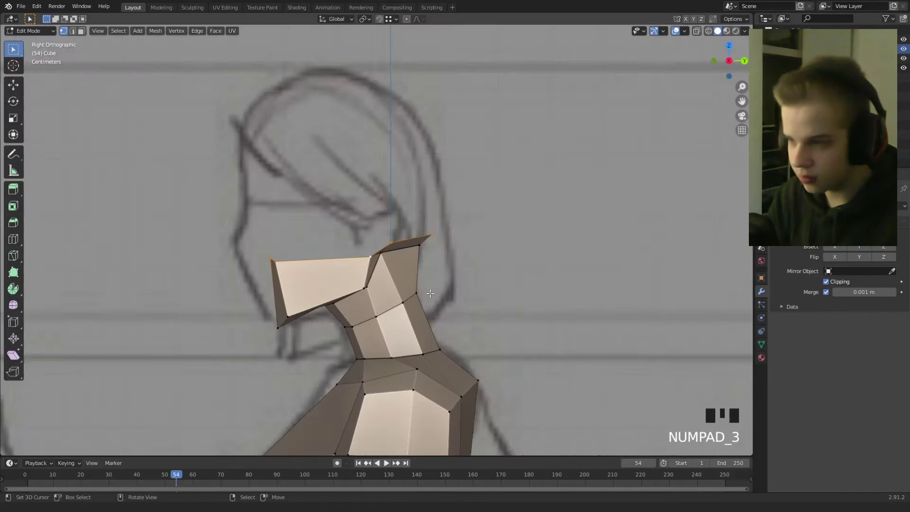
scroll(429, 299, up, 1)
key(e)
click(432, 215)
Step: Move the middle row's front vertices forward towards the sketched face profile and set the outer one slightly back
key(1)
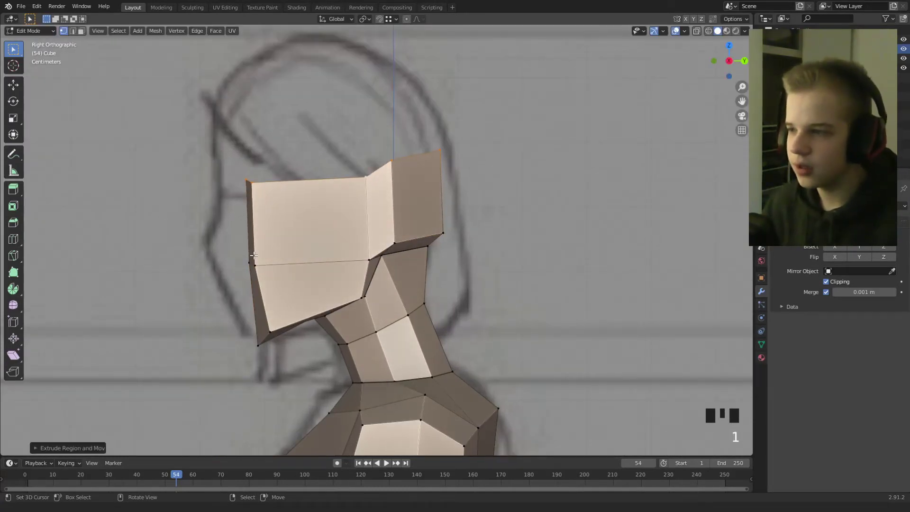
key(shift+z)
drag(230, 287, 303, 237)
key(g)
click(285, 233)
key(z)
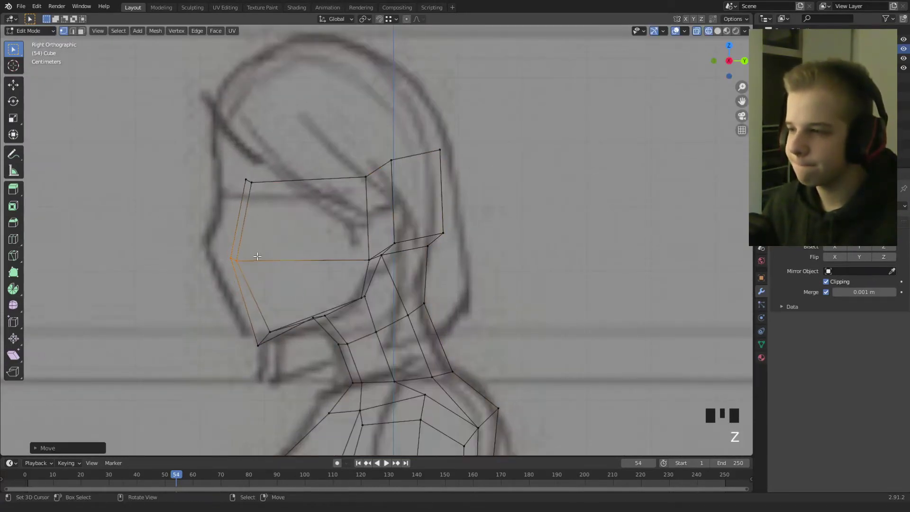
right_click(251, 256)
key(g)
click(252, 254)
Step: Knife-cut a vertical edge line through the side of the face, from the upper rim down under the jaw
key(shift+z)
scroll(345, 291, down, 2)
middle_drag(346, 291, 321, 327)
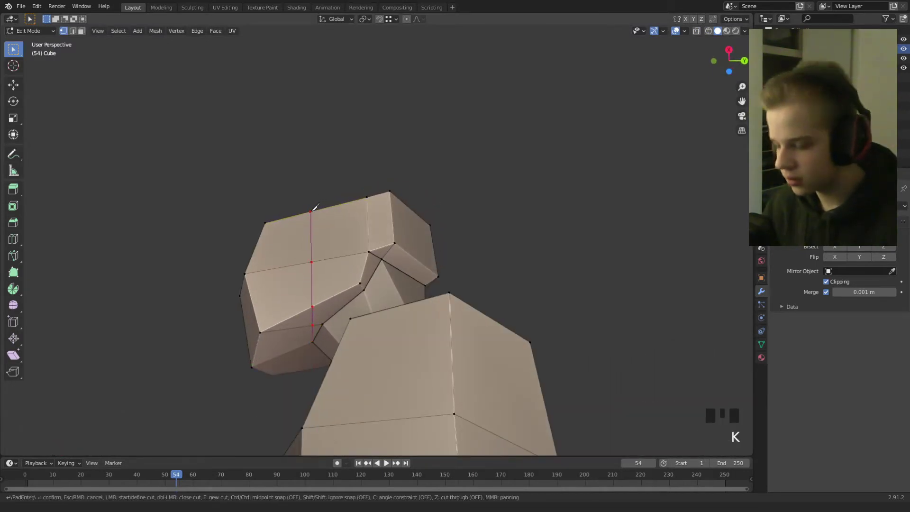
key(KP_3)
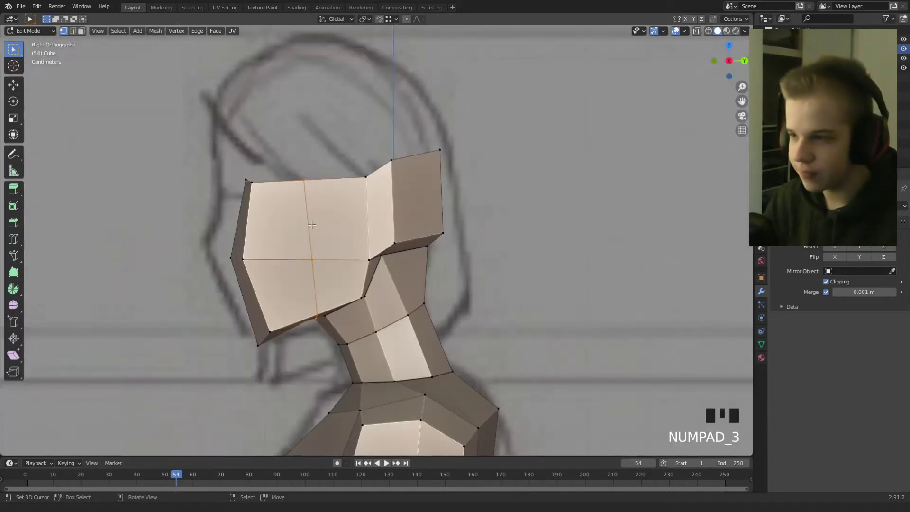
Step: Move the new cut's lower vertices down onto the sketched jawline in side view
key(z)
key(a)
key(alt+a)
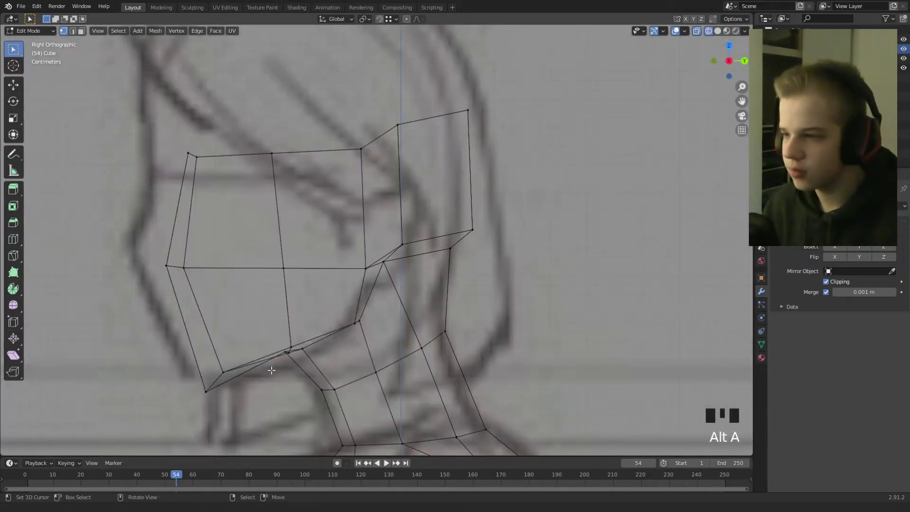
click(289, 351)
key(g)
click(300, 322)
right_click(299, 365)
key(g)
click(309, 362)
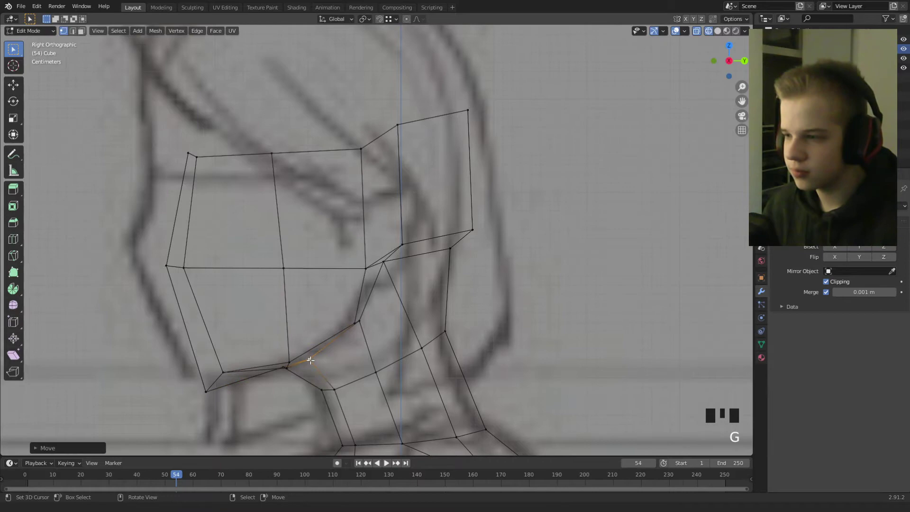
Step: Slide the vertex on the underside of the jaw along its edge
key(z)
scroll(339, 349, down, 2)
mouse_move(339, 349)
middle_down()
mouse_move(307, 331)
mouse_move(378, 297)
mouse_move(332, 272)
mouse_move(330, 247)
middle_up()
key(g)
key(g)
click(378, 288)
Step: Move the cheek's vertical edge outward in top view to widen the side of the face
key(2)
middle_drag(331, 246, 337, 324)
key(KP_7)
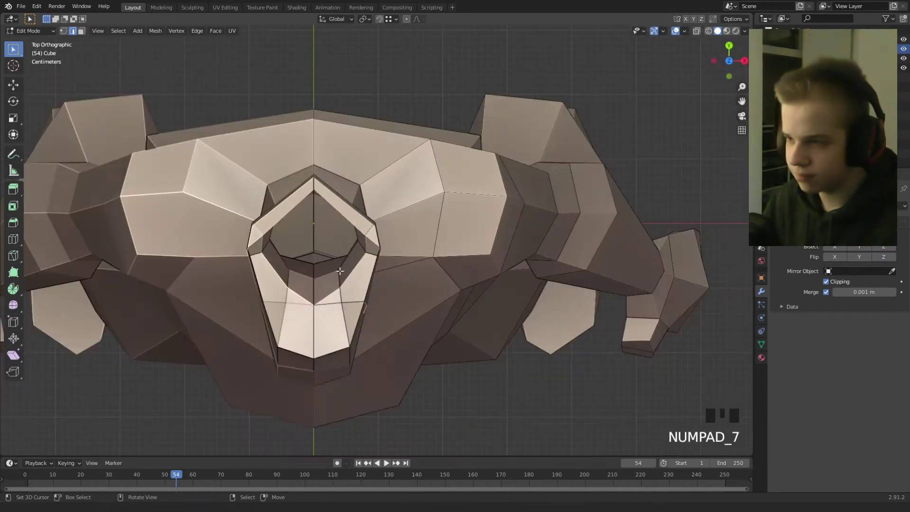
key(g)
key(z)
click(446, 316)
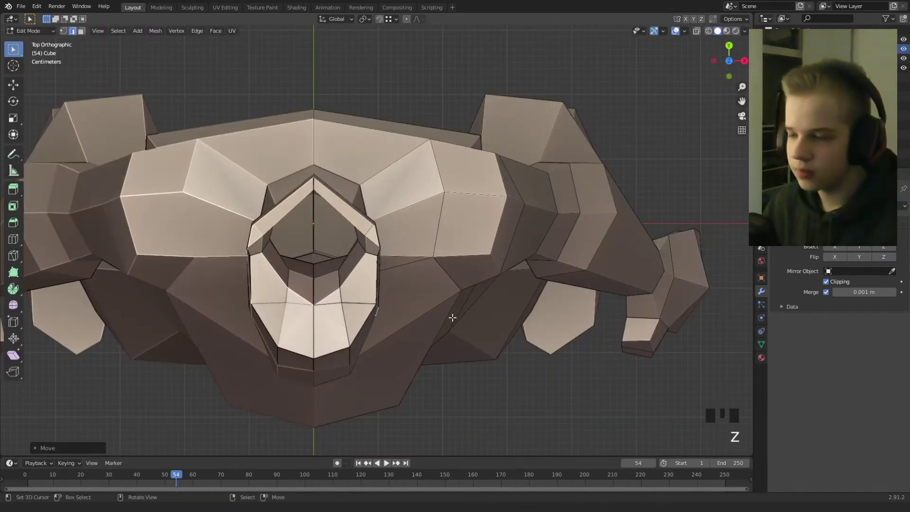
Step: Move the front cheek vertex outward and the chin corner vertex inward to taper the face in front view
scroll(451, 318, down, 4)
middle_drag(451, 317, 472, 251)
key(Tab)
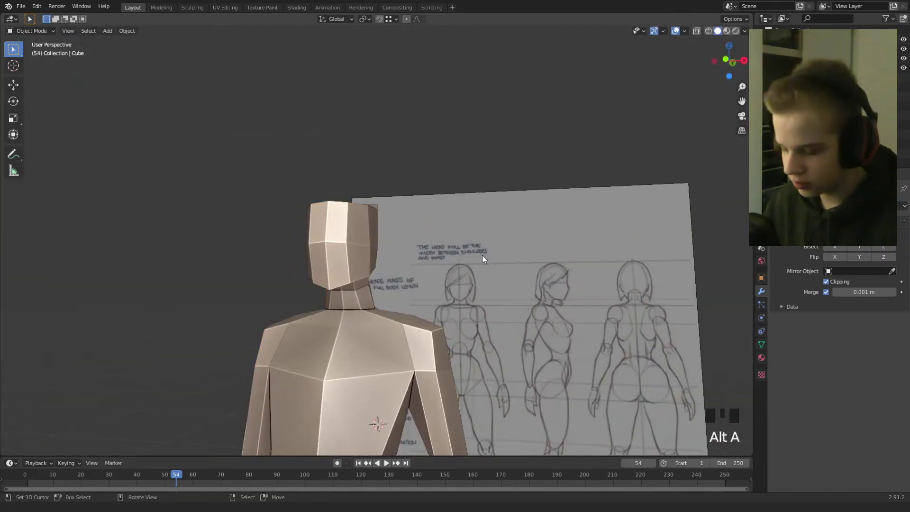
key(KP_1)
scroll(476, 271, up, 5)
key(Tab)
key(z)
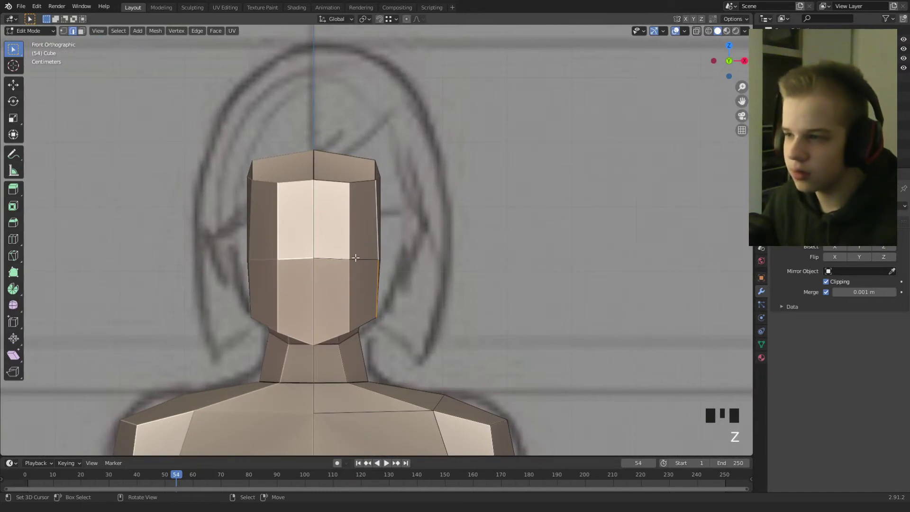
key(z)
key(g)
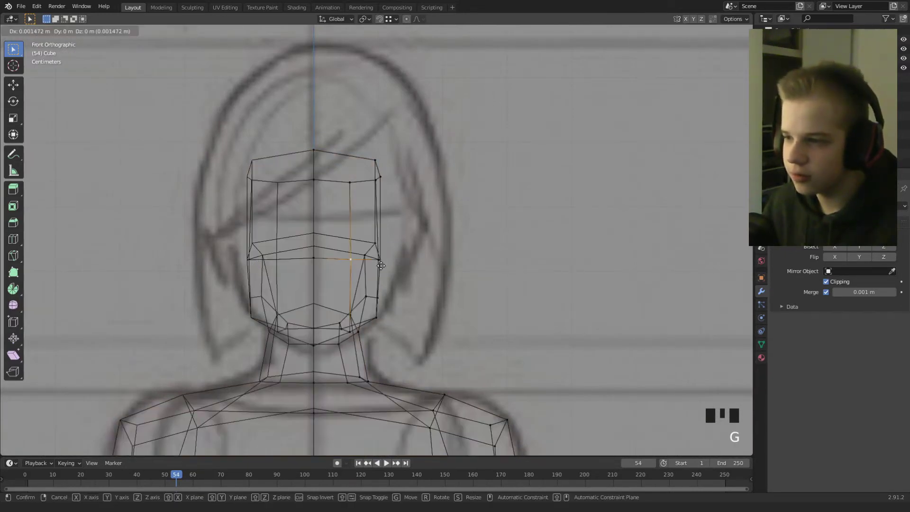
click(389, 266)
key(z)
click(410, 273)
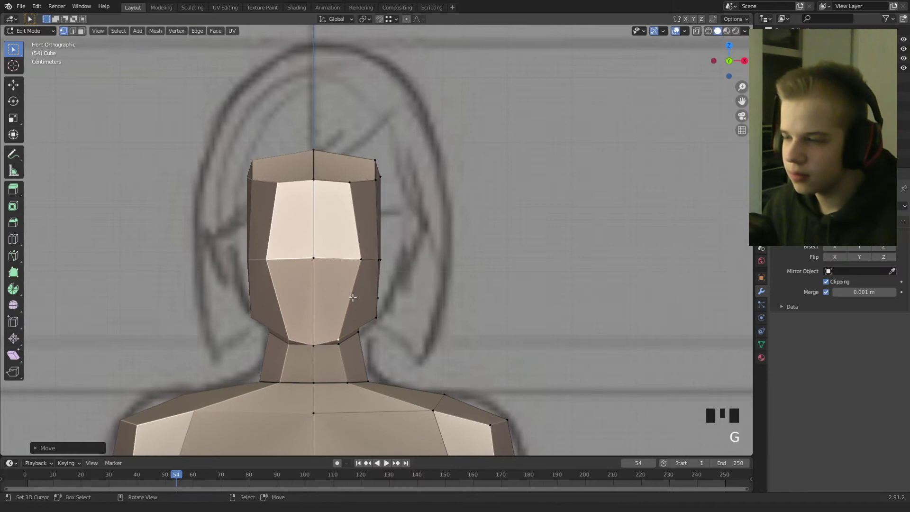
Step: Move the front corner vertex of the upper rim outward in front view to widen the forehead
shift+middle_drag(347, 193, 336, 237)
right_click(337, 234)
key(g)
click(360, 232)
key(z)
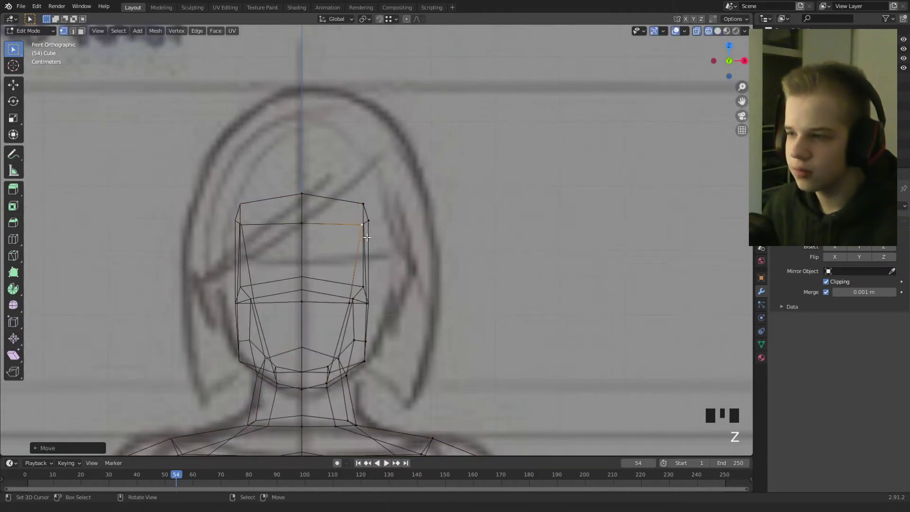
Step: Move the side vertices of the middle row and the upper rim outward towards the sketched head width
click(367, 302)
key(g)
click(400, 313)
key(z)
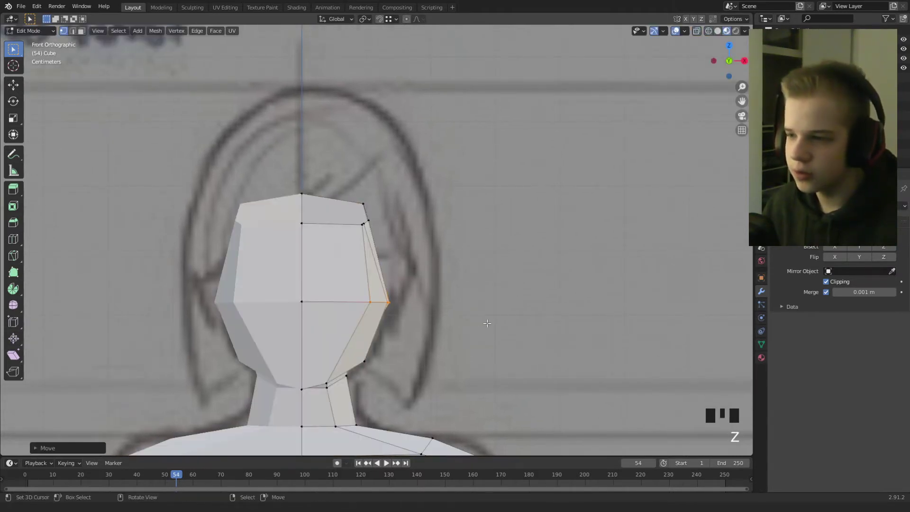
drag(333, 249, 404, 173)
key(g)
click(442, 156)
key(z)
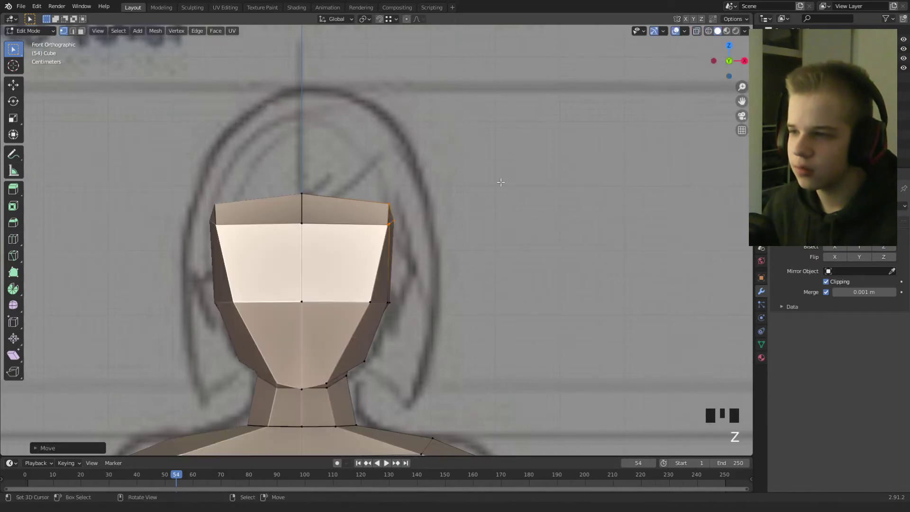
Step: Extrude the upper rim upward by one row in front view and nudge it into place inside the hair outline
shift+middle_drag(427, 216, 440, 243)
key(z)
drag(295, 273, 450, 204)
key(z)
key(e)
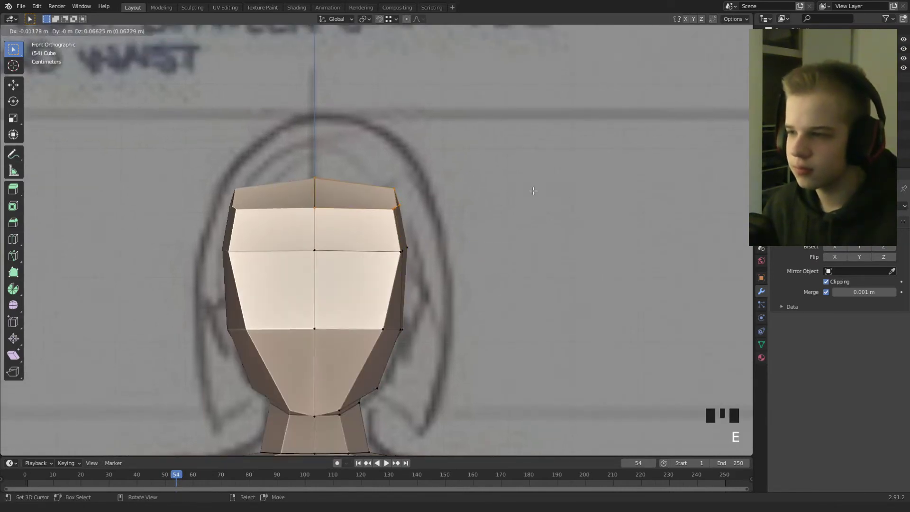
click(530, 190)
key(g)
click(523, 188)
Step: Move the brow row's front vertices forward onto the sketched face profile in side view
middle_drag(523, 188, 407, 237)
key(KP_3)
scroll(472, 235, up, 3)
shift+middle_drag(238, 256, 301, 251)
key(z)
key(1)
drag(297, 263, 337, 228)
key(g)
click(314, 230)
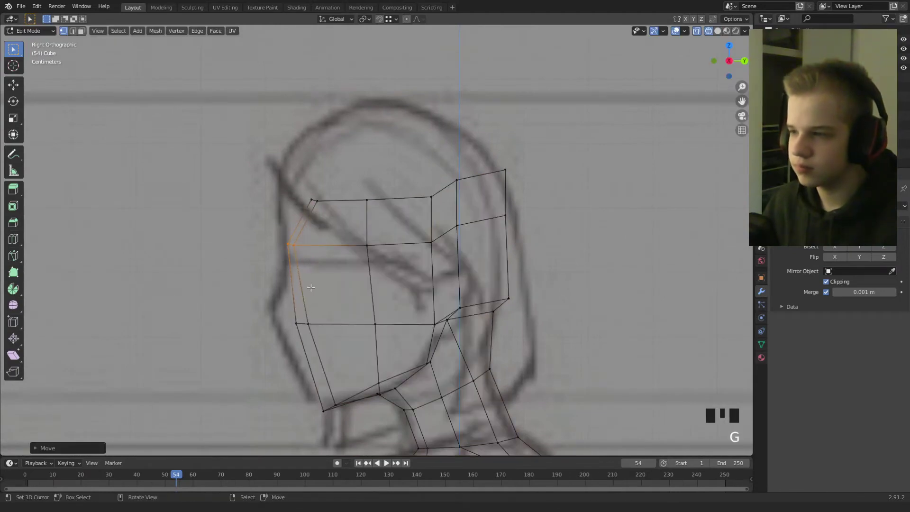
Step: Move the nose-level front vertices forward to the profile and the middle back-of-head vertex outward
drag(279, 342, 334, 298)
key(g)
click(312, 302)
shift+middle_drag(420, 261, 405, 269)
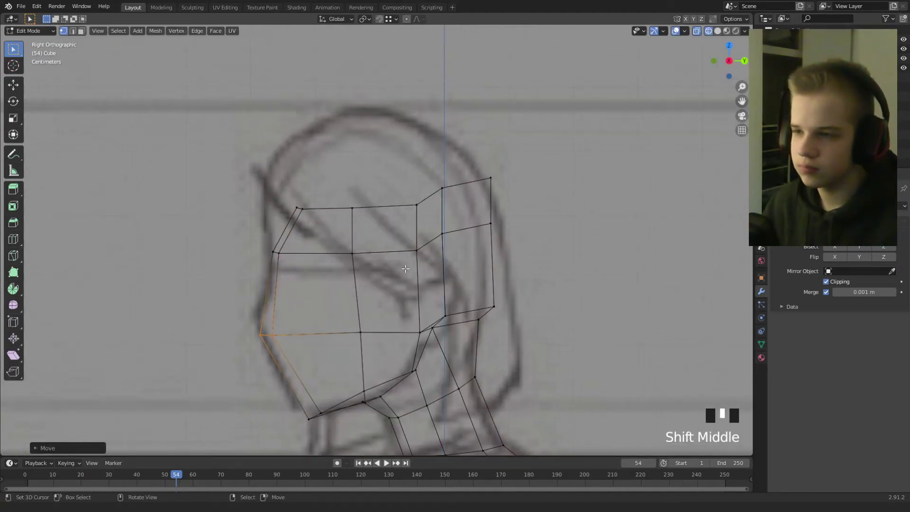
key(g)
click(532, 213)
key(z)
Step: Examine the head's outline and front vertices from above among the overlapping body geometry
right_click(476, 234)
middle_drag(475, 234, 443, 268)
right_click(442, 302)
key(KP_7)
scroll(442, 268, up, 3)
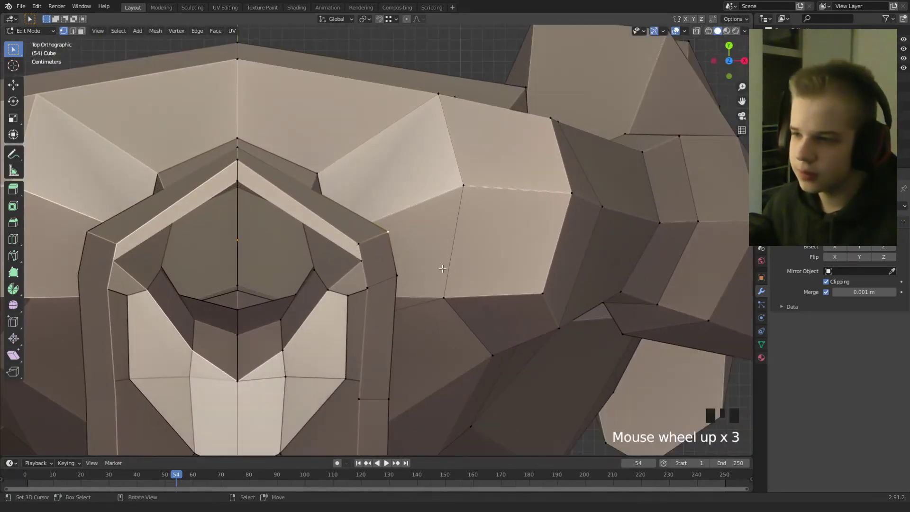
key(z)
key(z)
scroll(497, 331, down, 5)
shift+middle_drag(497, 347, 490, 241)
key(alt+a)
scroll(489, 242, up, 6)
key(z)
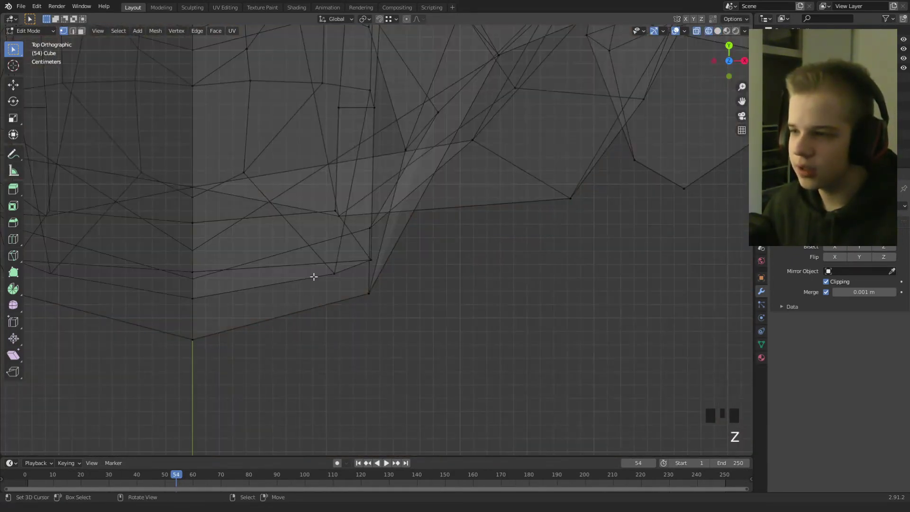
drag(345, 255, 379, 211)
key(alt+a)
scroll(362, 238, down, 7)
middle_drag(357, 245, 360, 344)
Step: Select the body and neck geometry below the head in side view and hide it
key(KP_3)
scroll(342, 231, down, 6)
scroll(361, 343, down, 4)
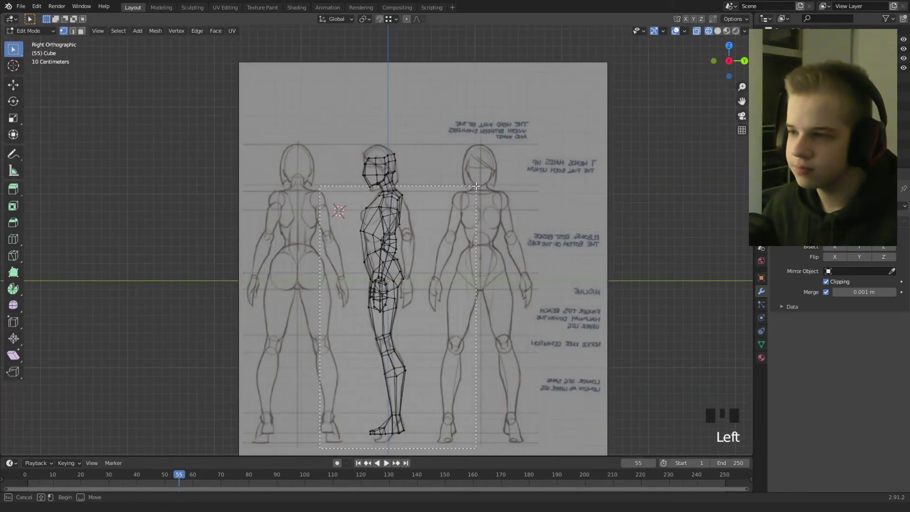
drag(477, 186, 477, 186)
scroll(408, 181, up, 8)
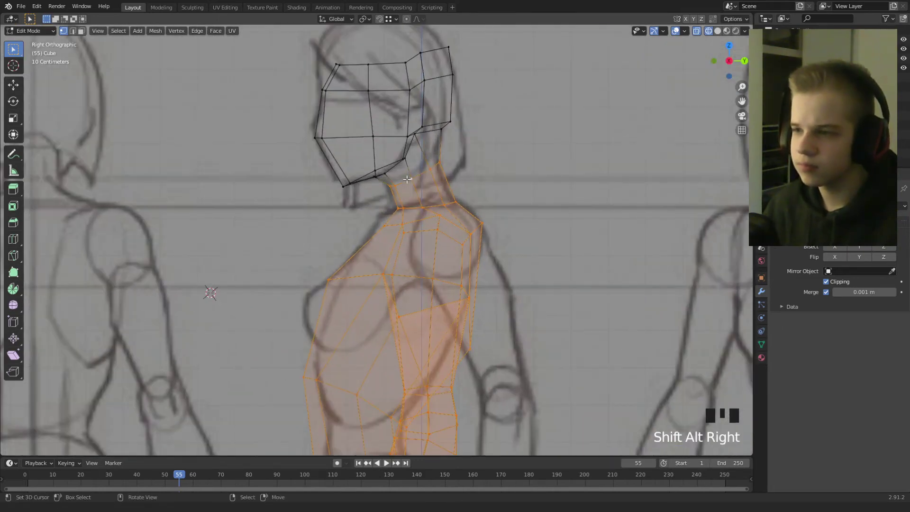
key(h)
key(z)
Step: Move the rim vertices behind the jaw inward to round the neck opening on the underside of the head
mouse_move(407, 179)
shift+middle_down()
mouse_move(403, 226)
mouse_move(380, 214)
mouse_move(404, 206)
shift+middle_up()
scroll(380, 213, down, 5)
key(g)
click(400, 197)
scroll(404, 206, up, 2)
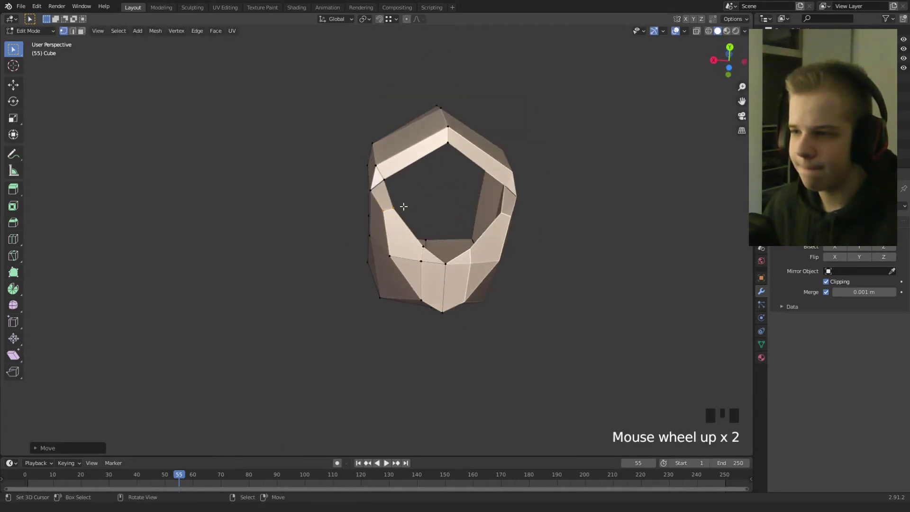
key(g)
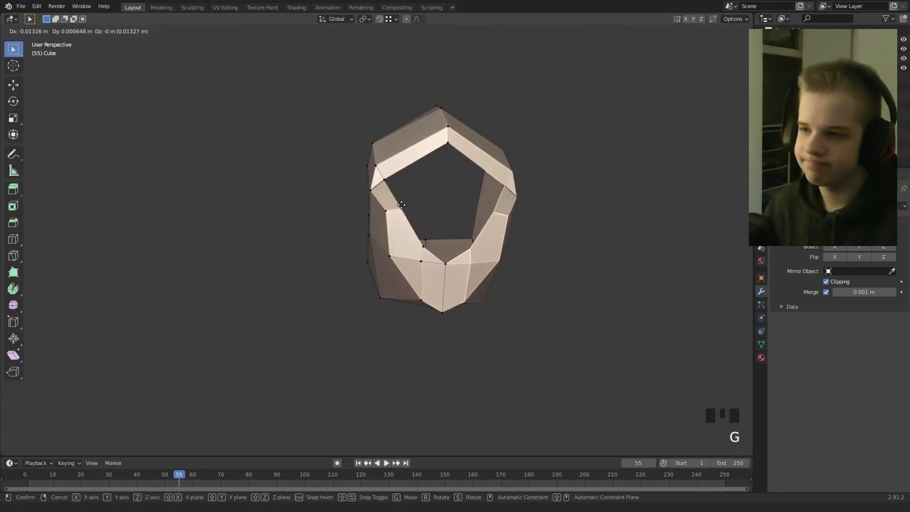
click(403, 204)
right_click(385, 181)
key(g)
click(398, 175)
Step: Move the neck opening's nape vertex inward and slide the adjacent side vertex along its edge
middle_drag(413, 159, 432, 138)
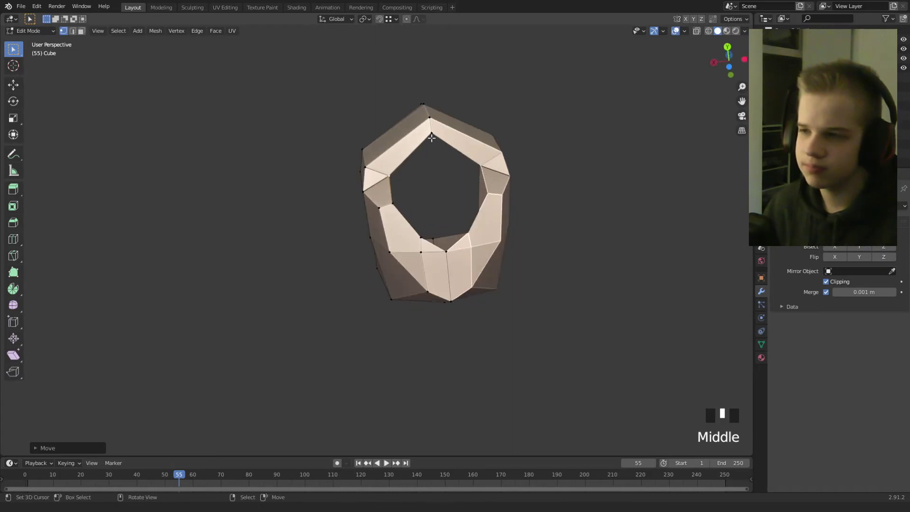
key(g)
right_click(429, 144)
scroll(427, 152, down, 1)
key(g)
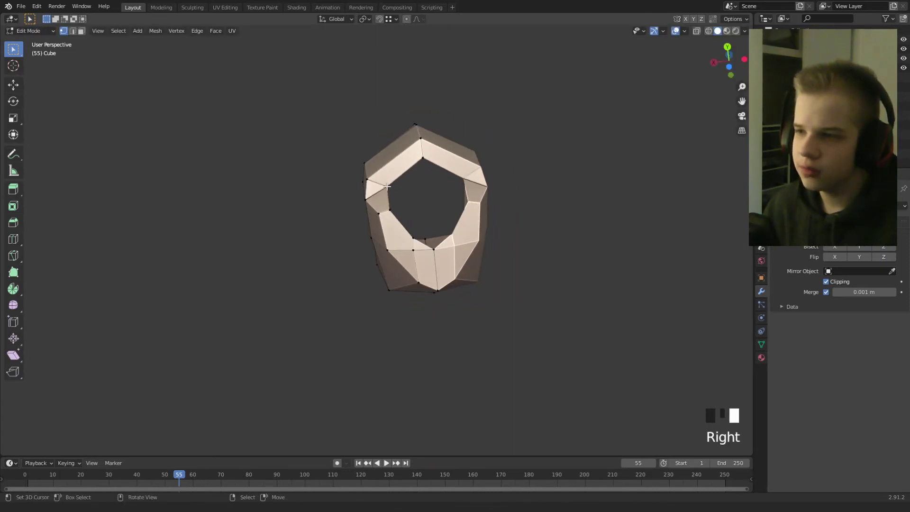
key(g)
click(391, 182)
Step: Move the face's front corner vertices inward and back in top view to round the front of the head
key(KP_7)
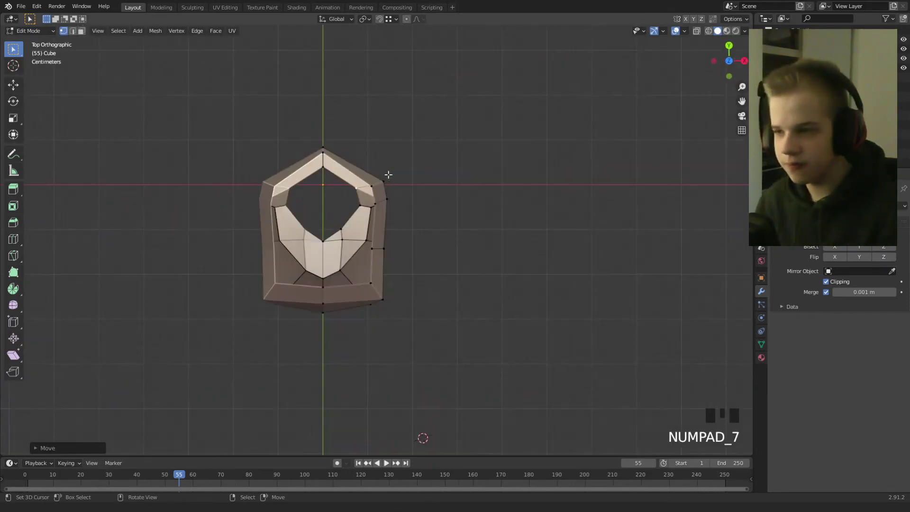
scroll(374, 258, up, 2)
key(z)
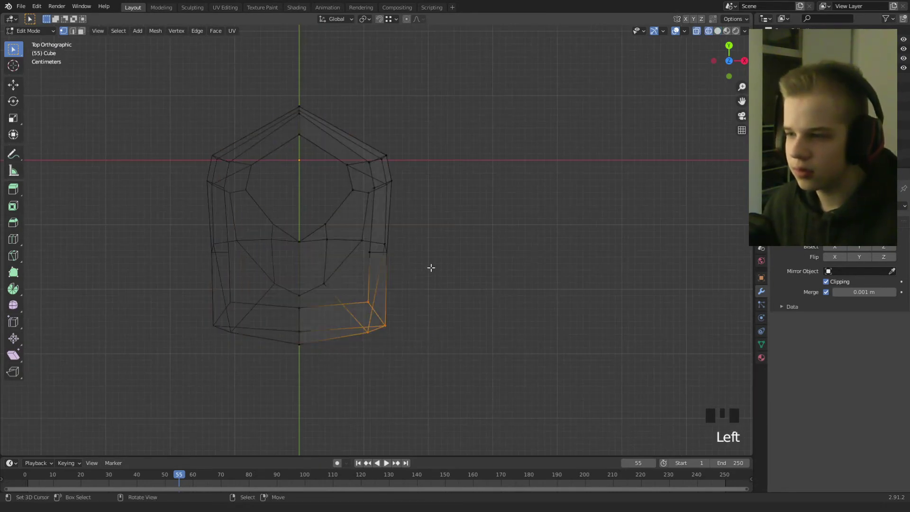
key(g)
click(422, 257)
key(z)
key(g)
click(476, 268)
key(z)
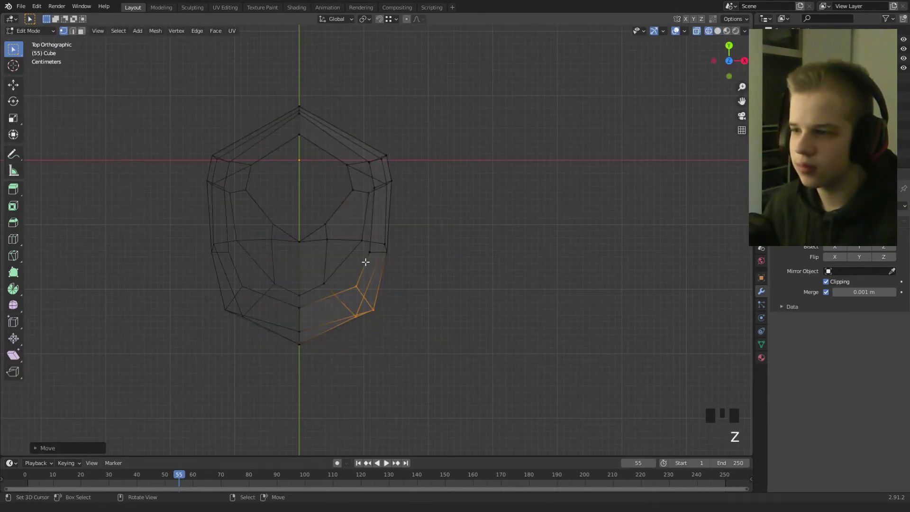
Step: Select the vertex group along the side of the head in top view and adjust its position to refine the side contour
drag(355, 264, 424, 228)
key(g)
click(421, 228)
key(g)
click(428, 235)
key(z)
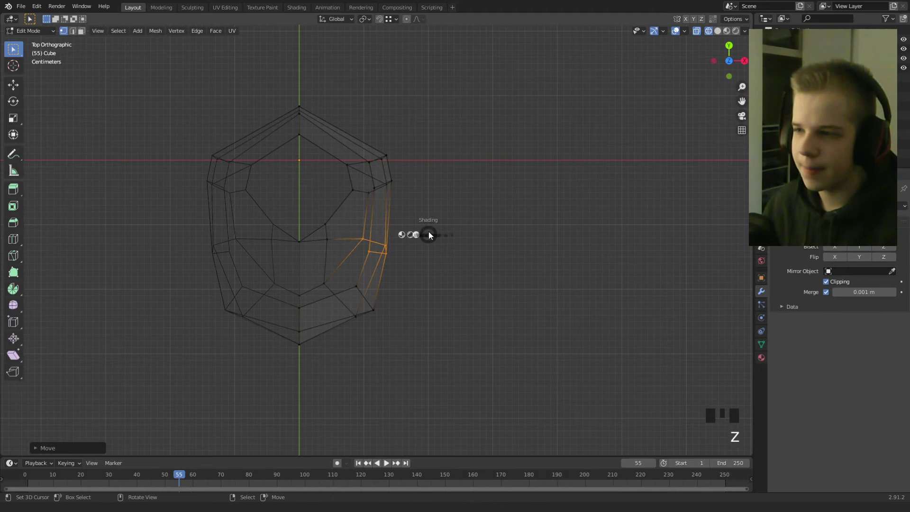
shift+middle_drag(457, 229, 445, 278)
scroll(445, 278, up, 2)
key(z)
Step: Rotate the rear corner vertices and move them inward in top view to round the back of the head
key(r)
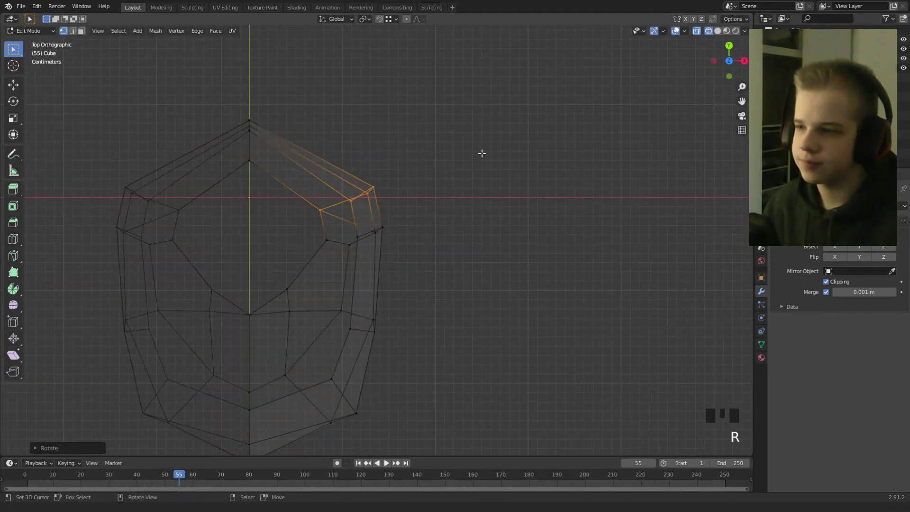
key(g)
key(r)
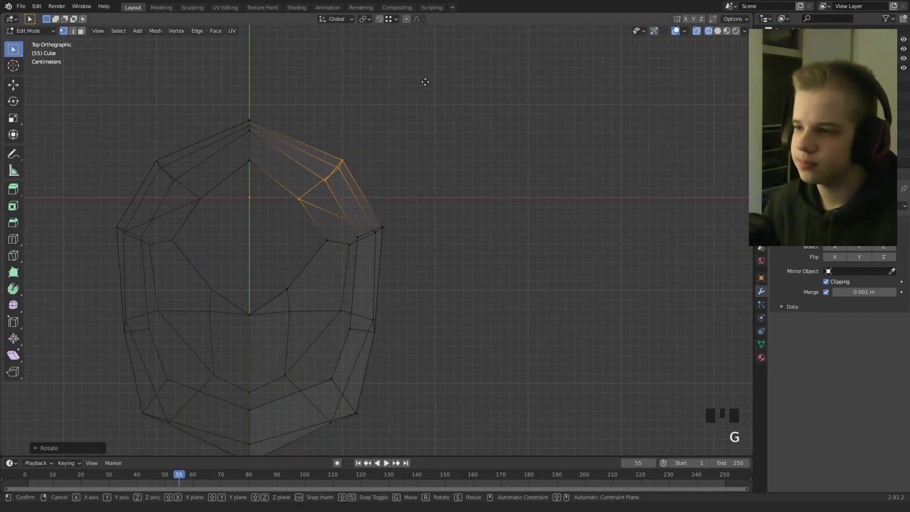
click(435, 83)
key(z)
Step: Level the rear vertices of the brow-height row in side view and move the rearmost one out to the sketch outline
middle_drag(489, 109, 393, 57)
mouse_move(469, 214)
middle_down()
mouse_move(406, 181)
mouse_move(378, 195)
middle_up()
scroll(410, 184, up, 1)
key(Tab)
scroll(378, 195, down, 4)
mouse_move(304, 196)
middle_down()
mouse_move(377, 215)
mouse_move(447, 273)
mouse_move(377, 223)
mouse_move(371, 284)
middle_up()
key(Tab)
scroll(370, 285, up, 2)
key(alt+a)
key(z)
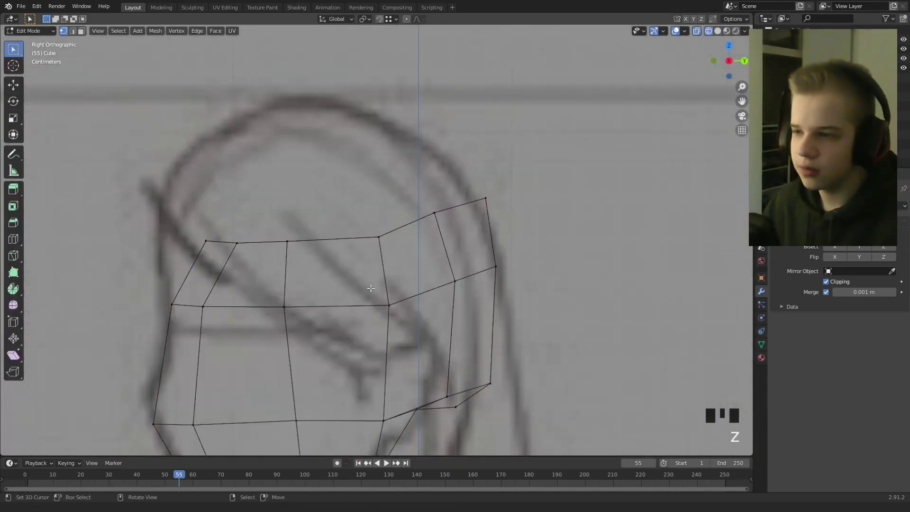
key(g)
click(498, 303)
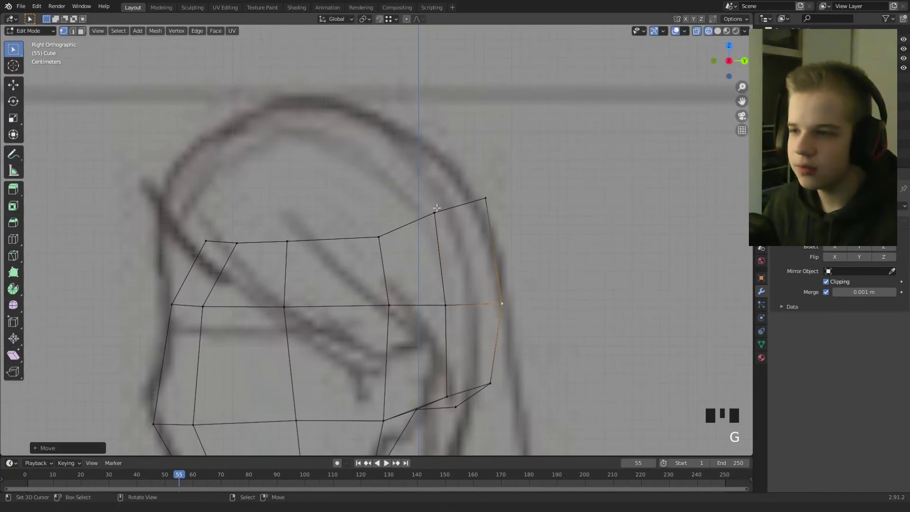
Step: Lower the rear vertices of the open upper rim in side view so the rim runs level to the sketched back of the head
click(428, 231)
click(379, 237)
key(g)
right_click(491, 199)
key(g)
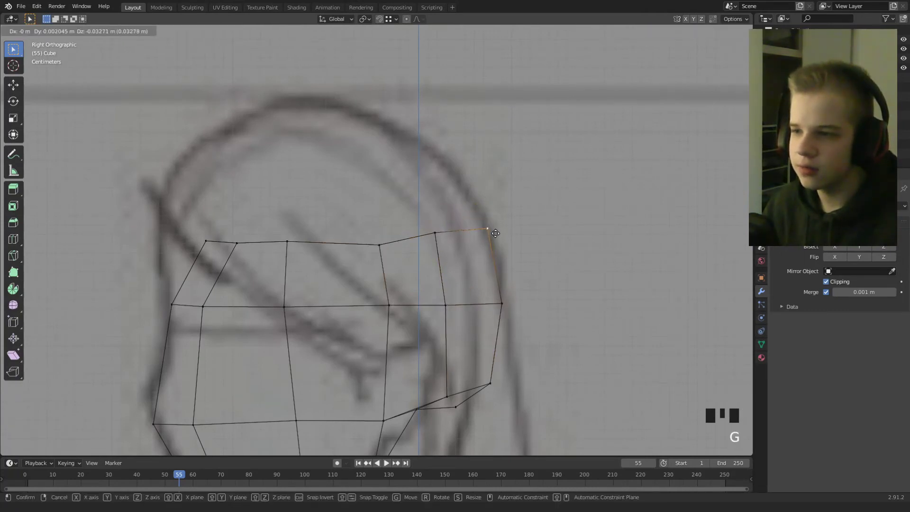
click(492, 229)
right_click(421, 233)
key(g)
click(421, 242)
right_click(483, 226)
key(g)
click(489, 240)
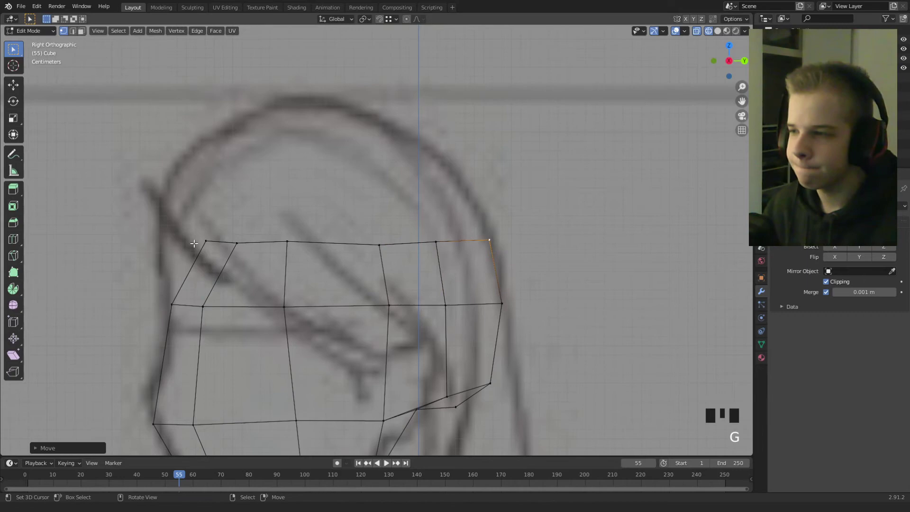
Step: Extrude the rim's front edge upward and back over the crown, joining the strip to the rear rim vertices
click(280, 199)
key(e)
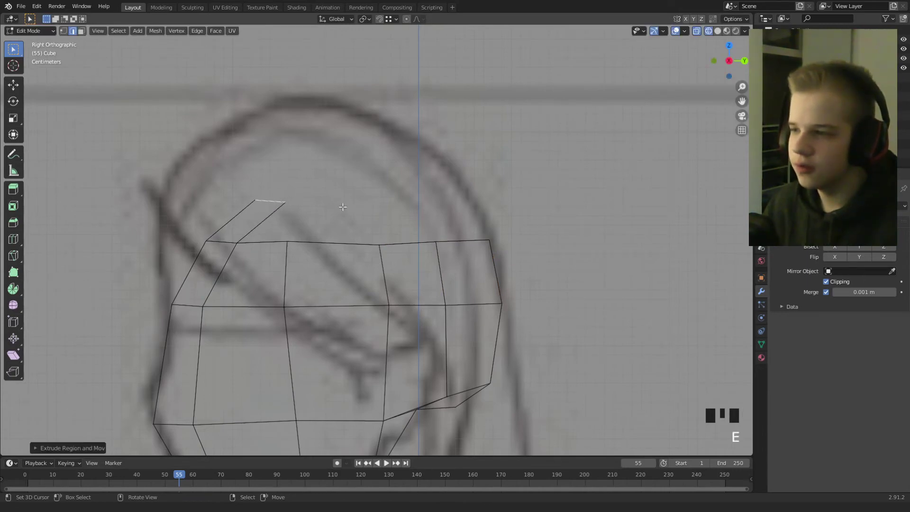
click(433, 199)
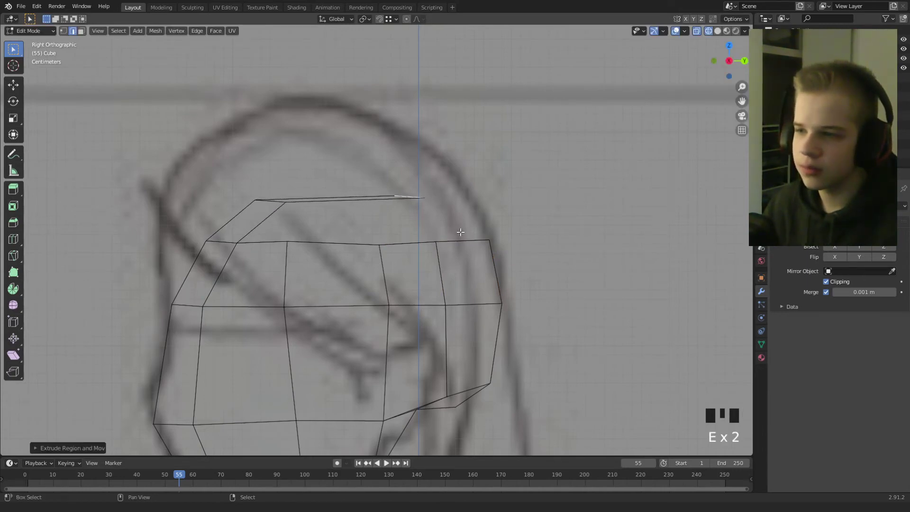
right_click(423, 200)
key(g)
click(401, 212)
Step: Move the rear crown midline vertex back toward the sketch outline and slide the side vertex beside it along its edge
right_click(394, 196)
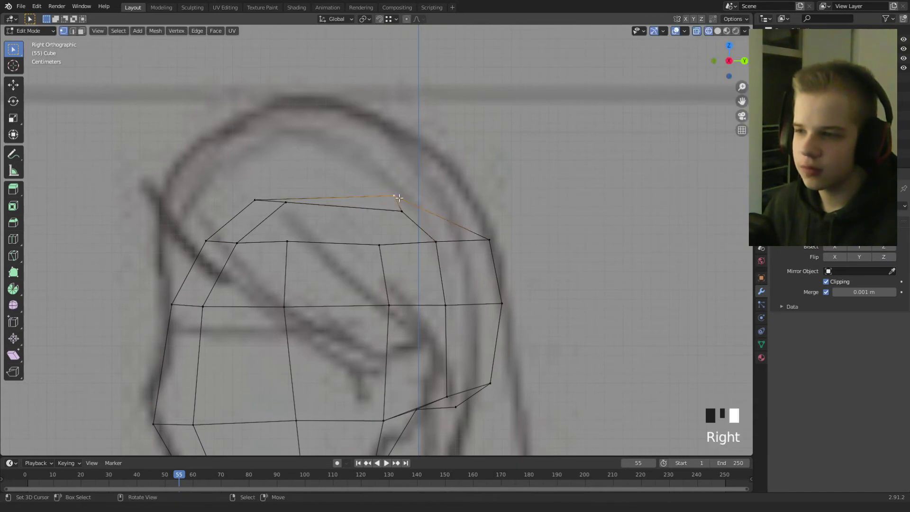
key(g)
click(433, 194)
right_click(401, 212)
key(g)
key(g)
click(411, 206)
Step: Raise the front crown midline vertex and lower the strip's side vertices to widen the band across the top of the head
right_click(287, 203)
key(g)
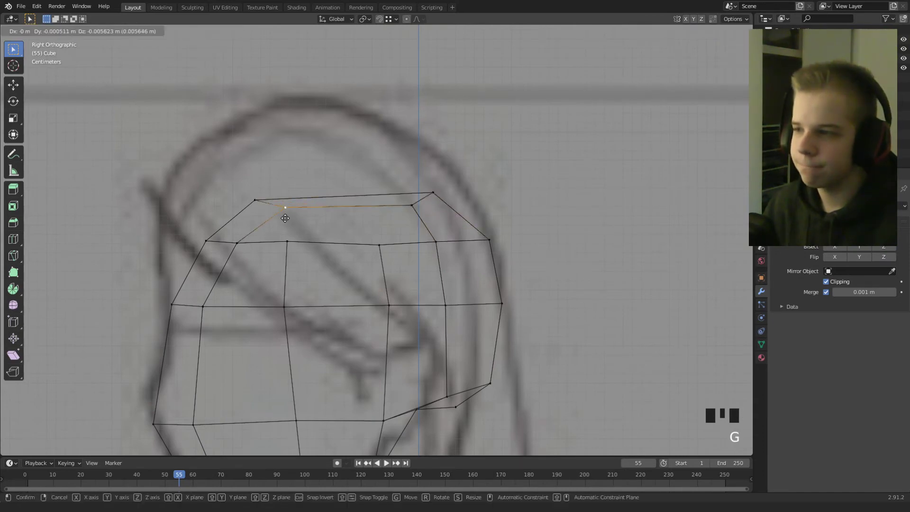
click(286, 219)
right_click(257, 198)
key(g)
click(259, 190)
right_click(404, 205)
key(g)
click(405, 213)
right_click(291, 218)
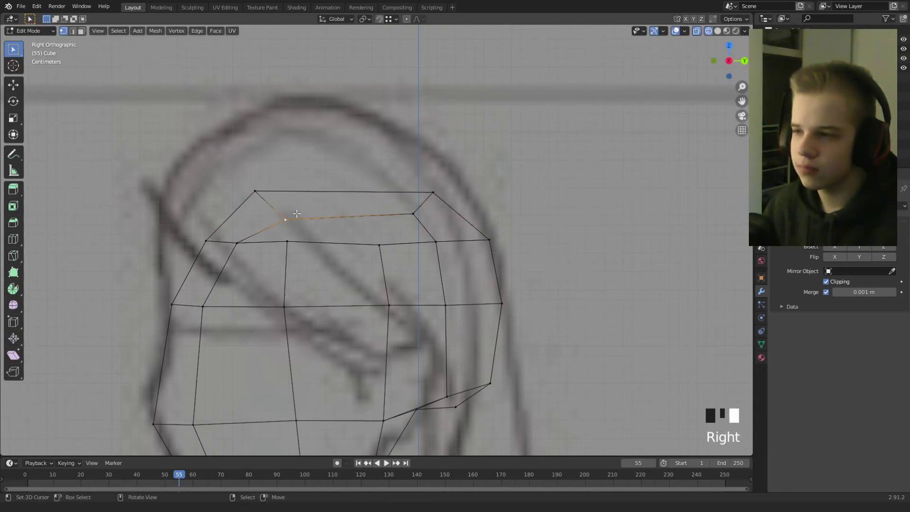
key(g)
click(288, 213)
Step: Lower the two middle rim vertices on the side of the head to enlarge the opening below the crown strip
right_click(284, 249)
key(g)
click(280, 281)
right_click(387, 258)
key(g)
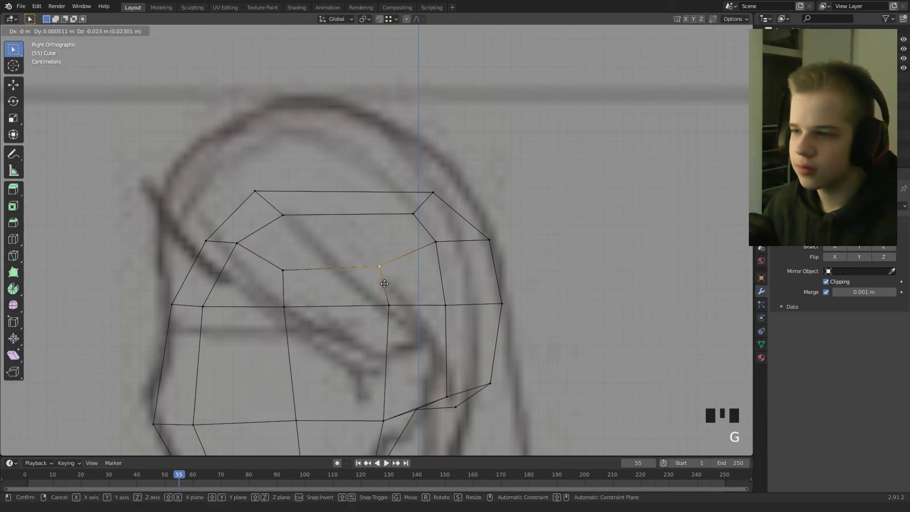
click(388, 283)
Step: Delete the upper row of faces on the side of the head between the brow-height row and the opening
key(z)
scroll(399, 280, down, 2)
key(alt+a)
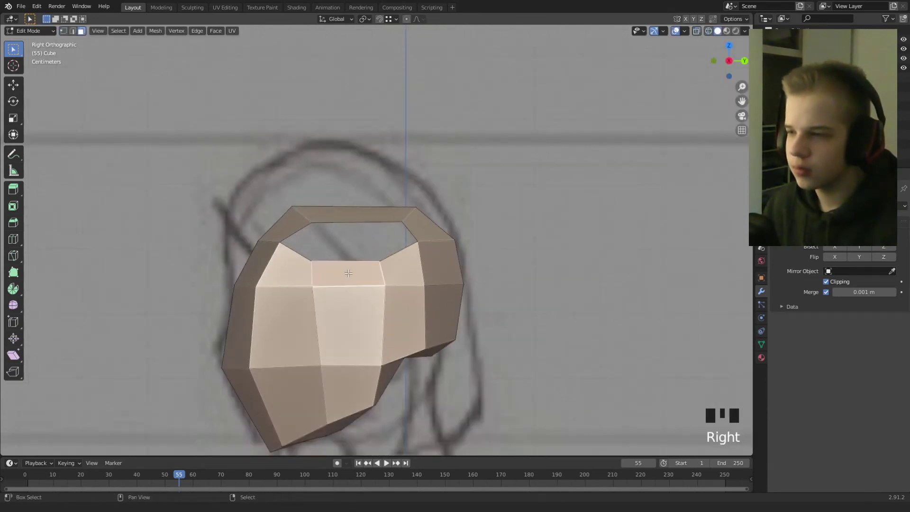
key(x)
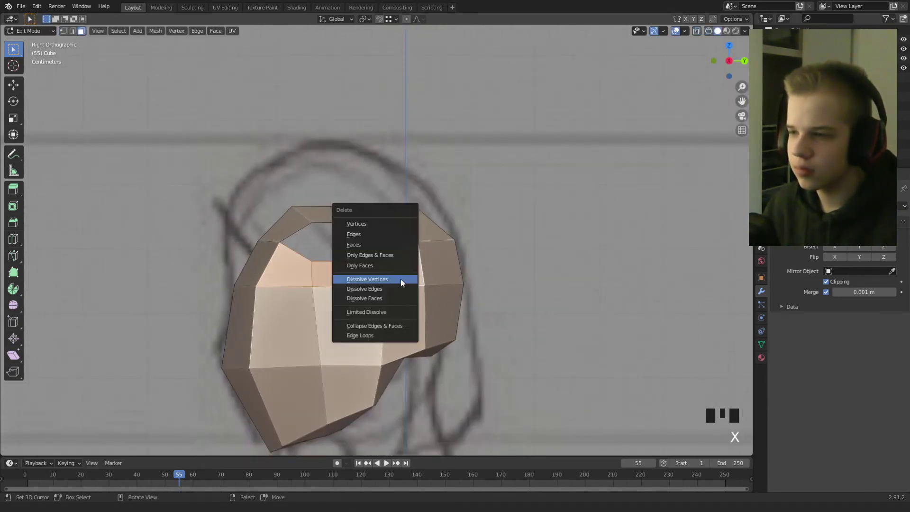
click(351, 243)
Step: Fill the side opening below the crown strip with new faces in the middle, front and rear
key(1)
key(f)
scroll(400, 279, up, 2)
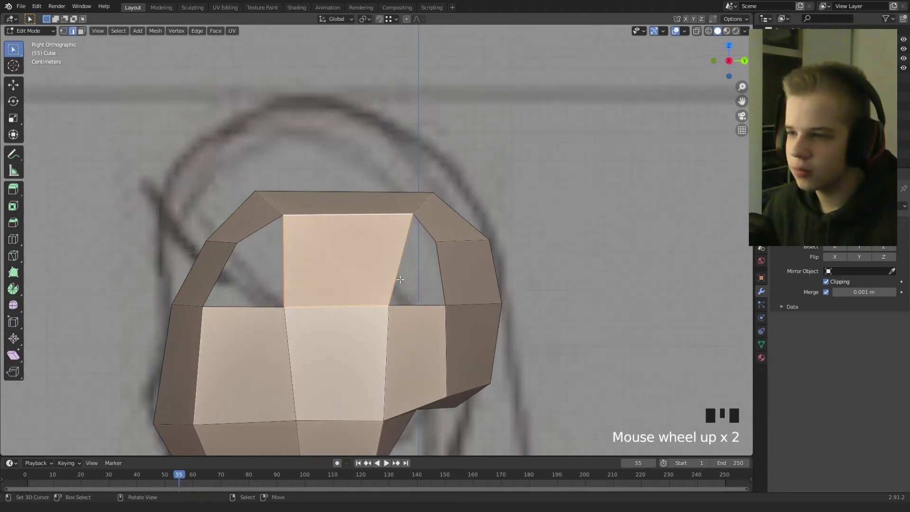
key(f)
key(f)
scroll(266, 302, down, 3)
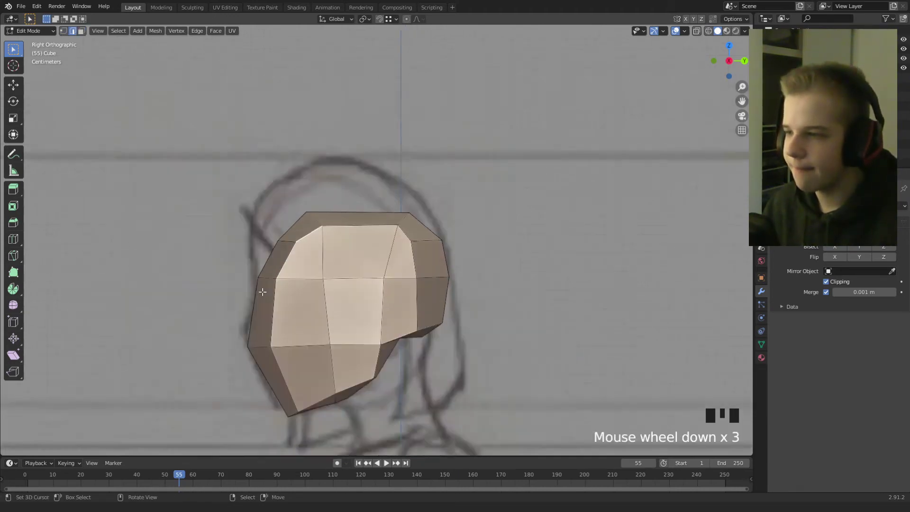
middle_drag(260, 289, 385, 256)
scroll(351, 294, up, 4)
key(1)
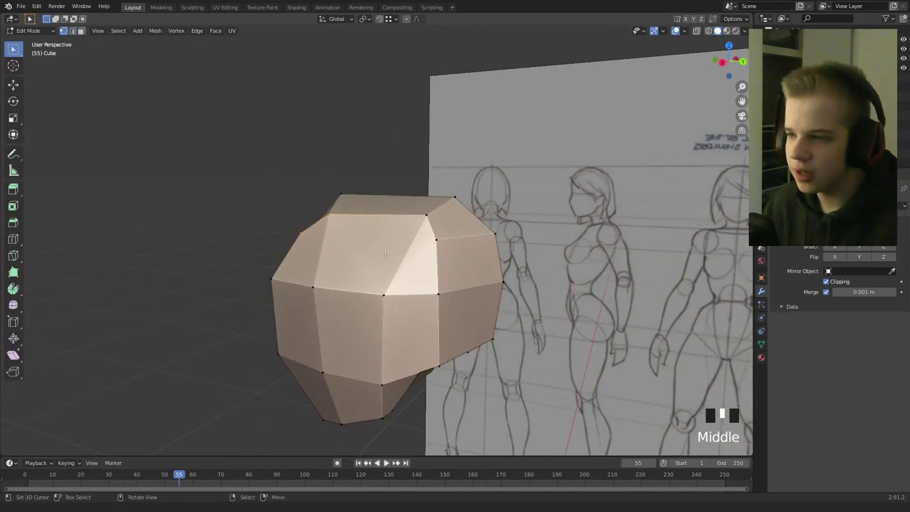
middle_drag(301, 247, 383, 266)
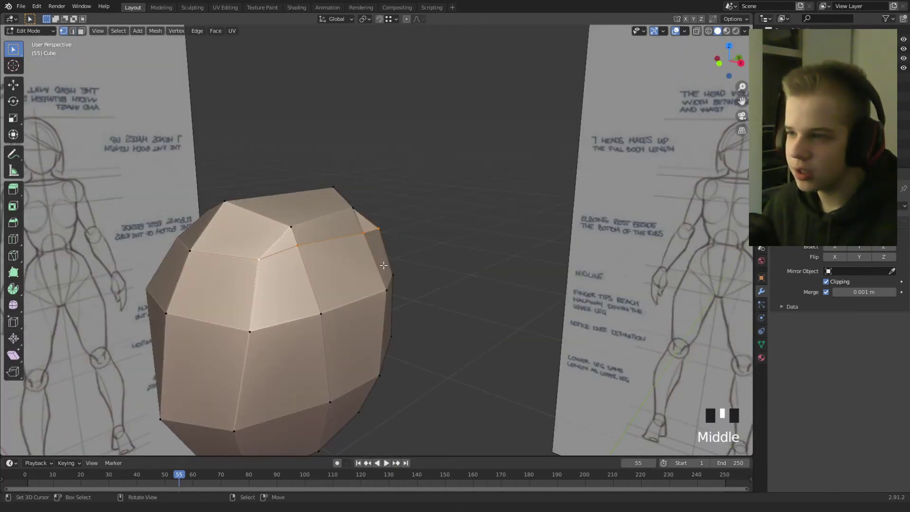
mouse_move(298, 247)
middle_down()
mouse_move(408, 260)
mouse_move(285, 259)
middle_up()
right_click(362, 237)
shift+right_click(365, 252)
key(ctrl+z)
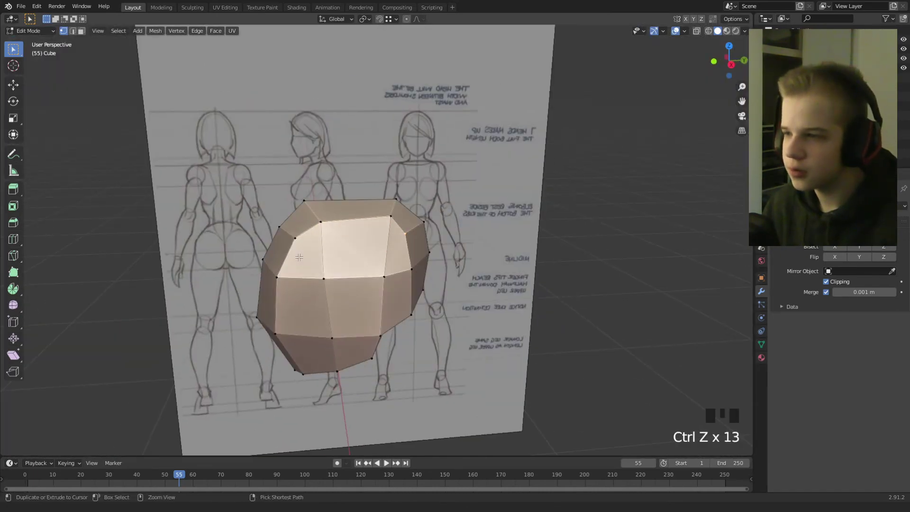
Step: Move the upper side vertex in front view to shape the transition from the crown to the side of the head
key(1)
middle_drag(315, 250, 336, 248)
key(KP_1)
scroll(432, 240, up, 3)
key(g)
click(427, 230)
scroll(389, 219, down, 1)
Step: Reposition the crown strip's side vertices in perspective view to even out the upper side faces
middle_drag(390, 221, 402, 239)
key(g)
click(374, 220)
key(g)
click(393, 233)
right_click(406, 236)
key(g)
click(408, 240)
scroll(413, 246, down, 2)
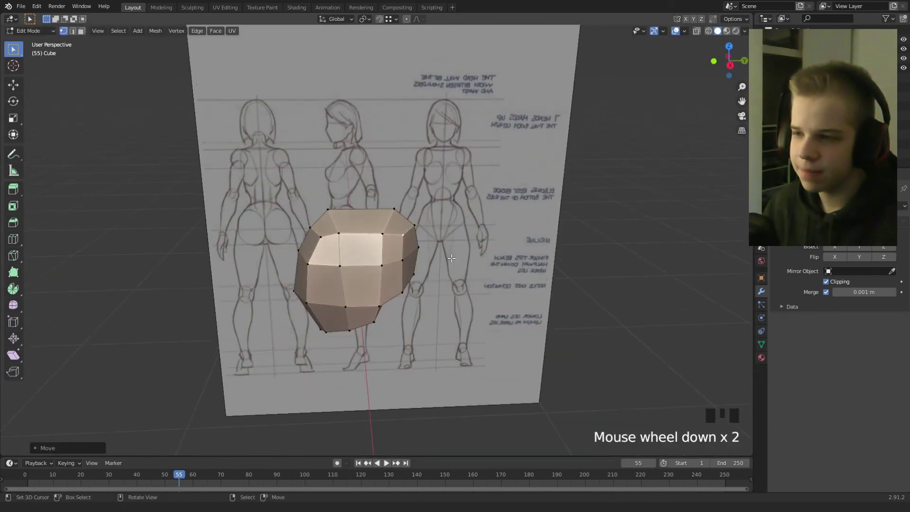
Step: Adjust the rear side vertices of the head to smooth the curve toward the back
key(Tab)
middle_drag(474, 298, 524, 286)
scroll(427, 271, up, 2)
key(Tab)
key(g)
click(429, 274)
key(g)
click(434, 275)
Step: Move the brow-height corner vertex of the face inward in front view to narrow the front plane
key(KP_3)
key(Tab)
key(KP_1)
scroll(510, 286, up, 4)
key(Tab)
right_click(360, 285)
key(g)
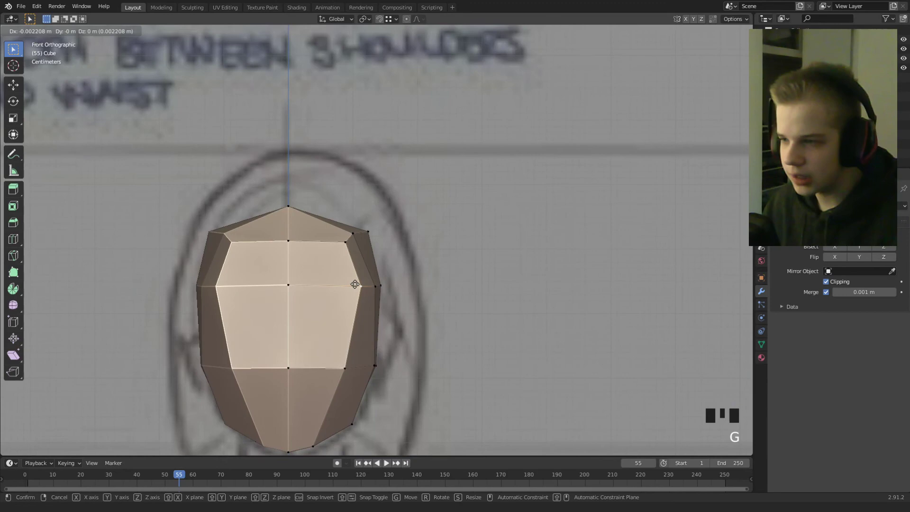
click(348, 284)
key(g)
click(340, 269)
Step: Move the forehead corner vertex inward and down, nudge the brow-height corner outward, and lower the crown's side vertices in front view
right_click(344, 246)
key(g)
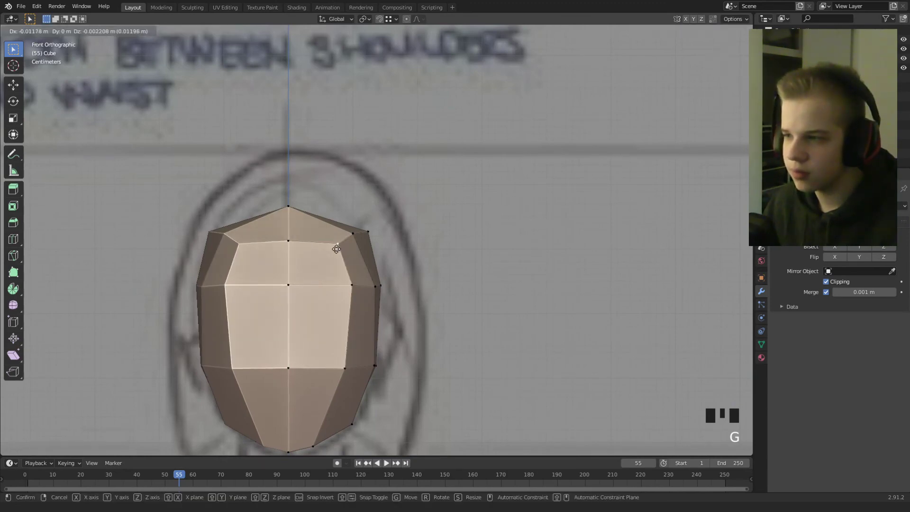
click(335, 248)
right_click(353, 282)
key(g)
click(357, 280)
click(359, 260)
key(Tab)
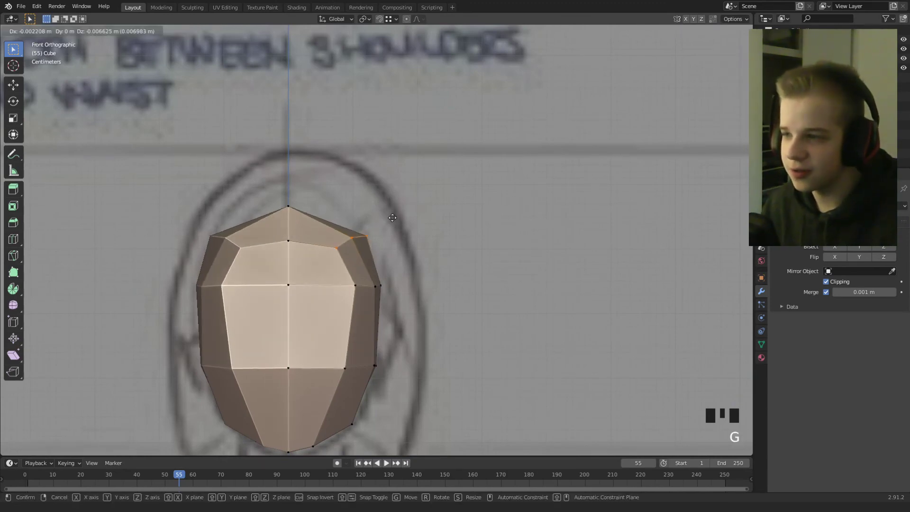
Step: Move the forehead side vertices and raise the crown strip's side vertices in side view to follow the rounded skull
scroll(445, 313, down, 4)
middle_drag(445, 313, 357, 296)
key(KP_3)
scroll(306, 263, up, 4)
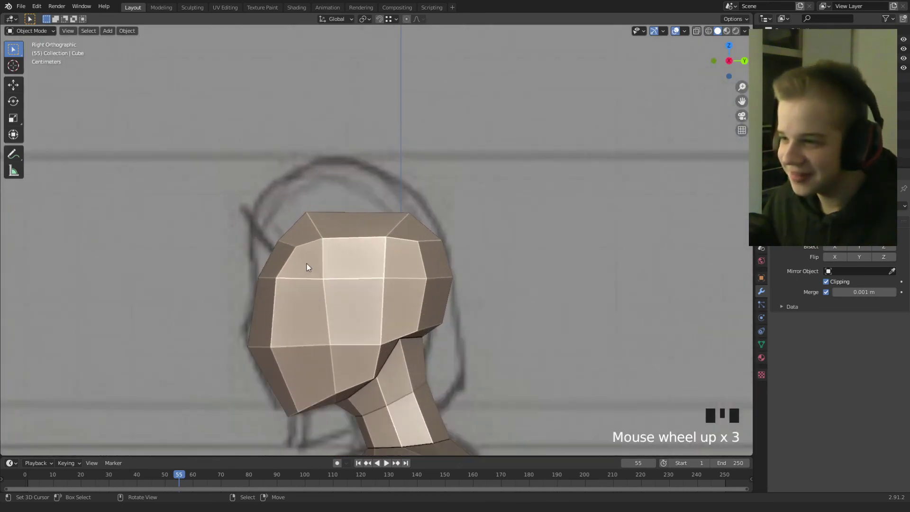
key(Tab)
right_click(281, 246)
key(g)
click(278, 247)
right_click(320, 237)
key(g)
click(313, 224)
right_click(395, 245)
key(g)
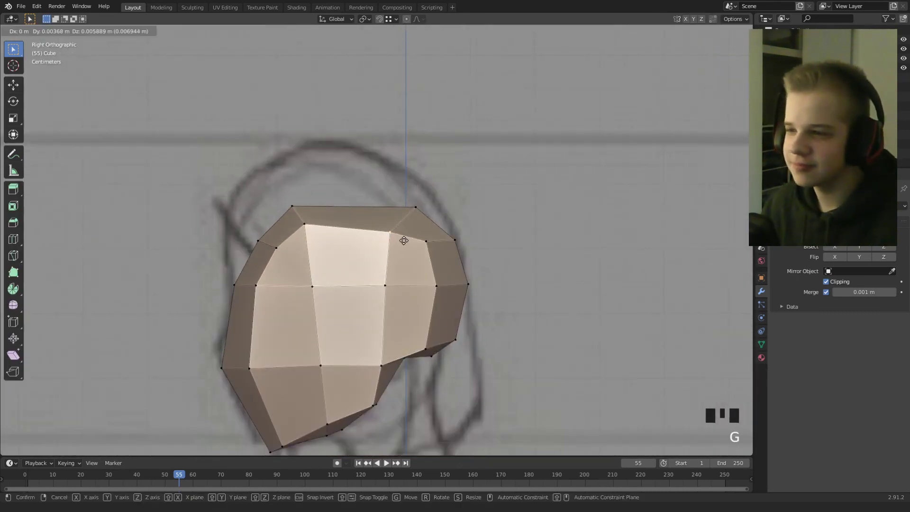
click(404, 240)
Step: Reposition the crown's rear side vertex and the upper rear vertex beside it in side view to smooth the back curve
right_click(421, 242)
key(g)
right_click(397, 231)
key(g)
click(402, 227)
right_click(437, 241)
key(g)
click(438, 250)
key(Tab)
scroll(412, 289, down, 5)
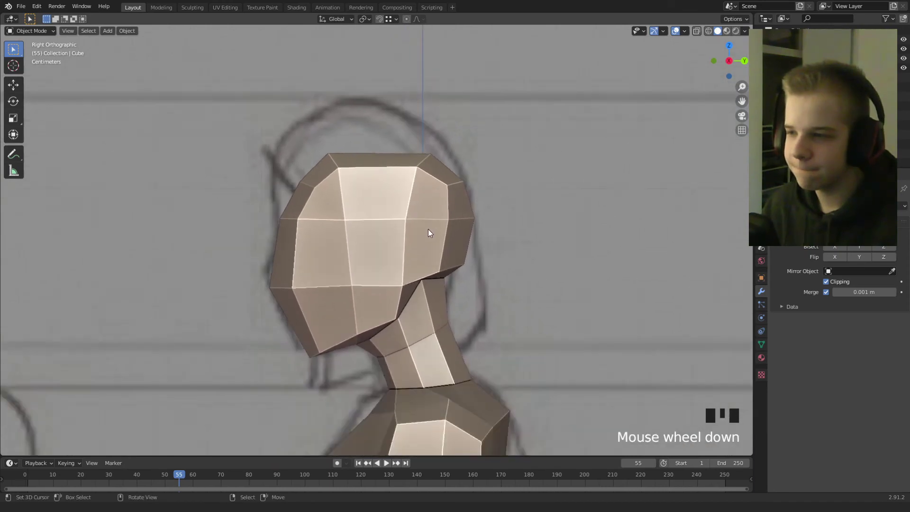
scroll(389, 294, up, 3)
middle_drag(432, 255, 337, 264)
key(Tab)
middle_drag(413, 218, 403, 190)
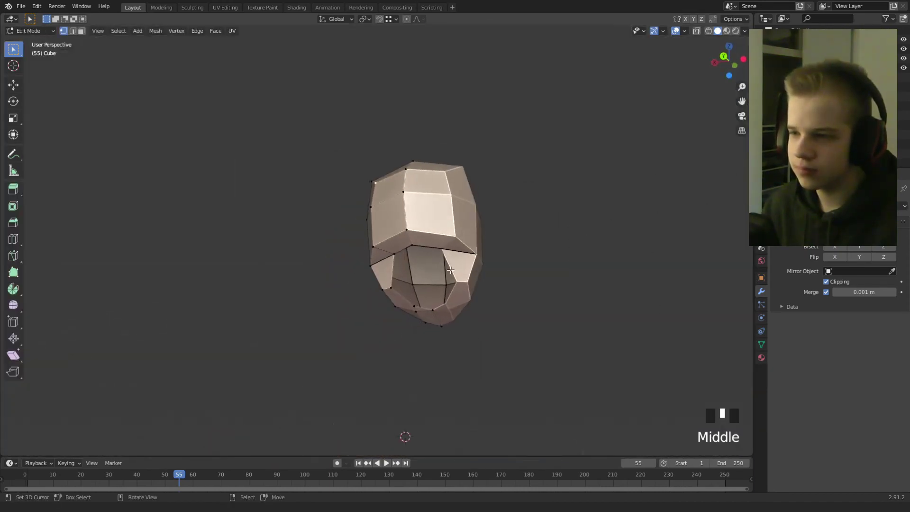
Step: Reposition an edge beside the opening on the underside of the skull
scroll(416, 257, up, 2)
key(2)
middle_drag(409, 256, 468, 320)
key(g)
click(485, 238)
Step: Reveal the hidden neck and body geometry in side view for comparison with the head
key(Tab)
key(KP_3)
key(Tab)
scroll(468, 321, up, 2)
key(alt+h)
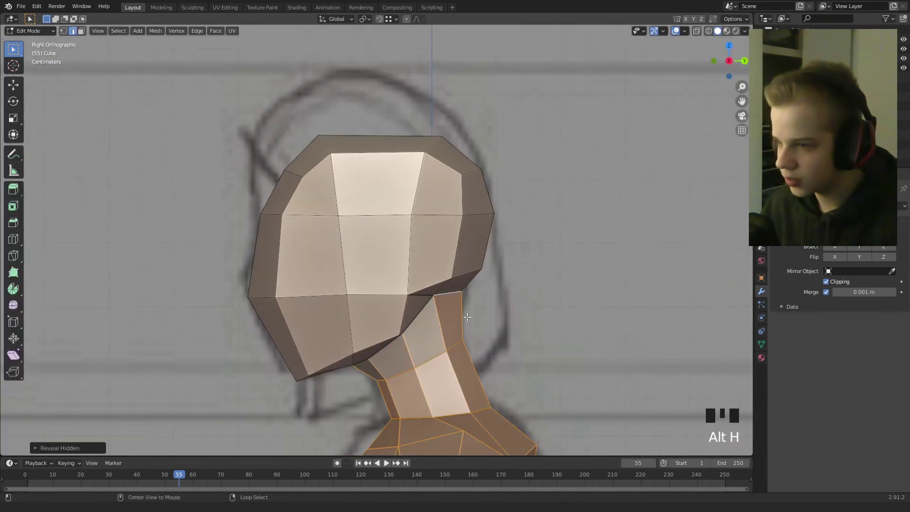
Step: Slide the neck's top rear edge slightly down along the neck in side view
key(alt+a)
key(g)
key(g)
click(453, 304)
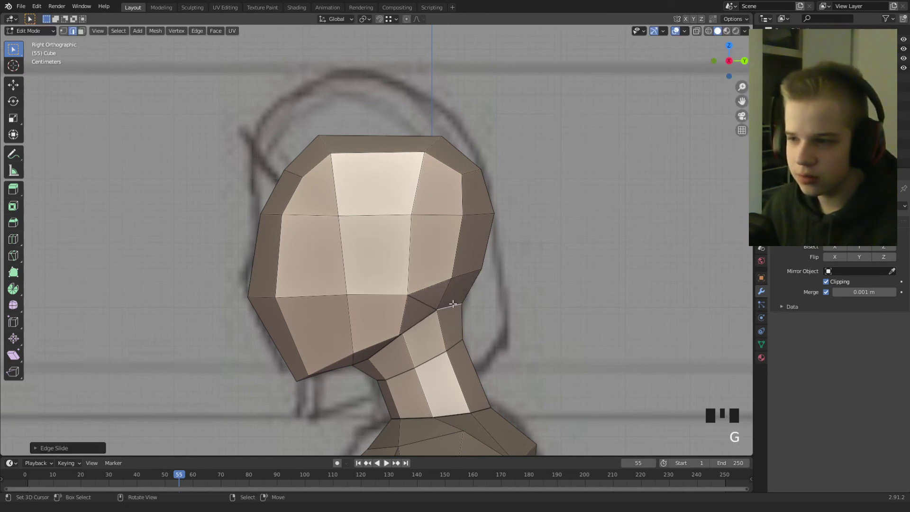
Step: Raise the skull's lower rear edge and its inner side vertex slightly in side view to refine the back of the head
key(g)
click(467, 270)
key(1)
right_click(451, 275)
key(g)
click(449, 268)
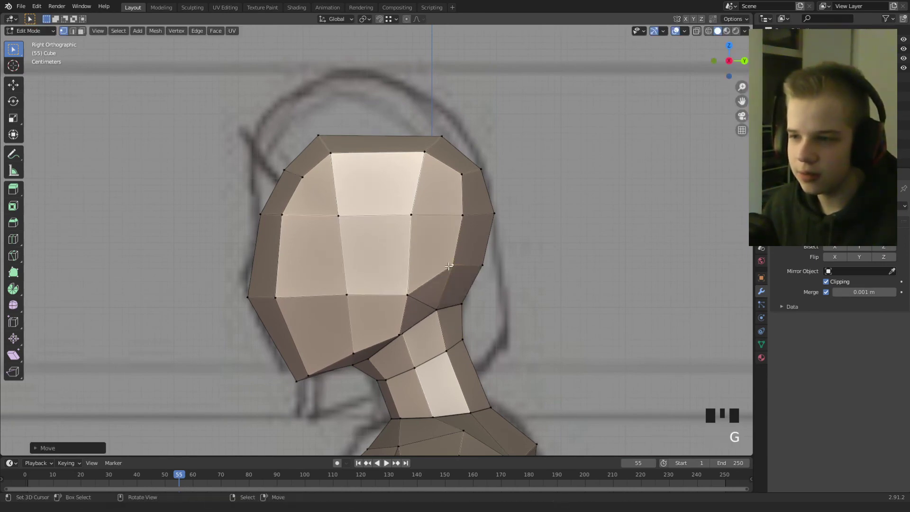
Step: Return to Object Mode and hide both reference sketch images to inspect the full character from the front
key(Tab)
middle_drag(416, 292, 431, 345)
scroll(432, 345, down, 5)
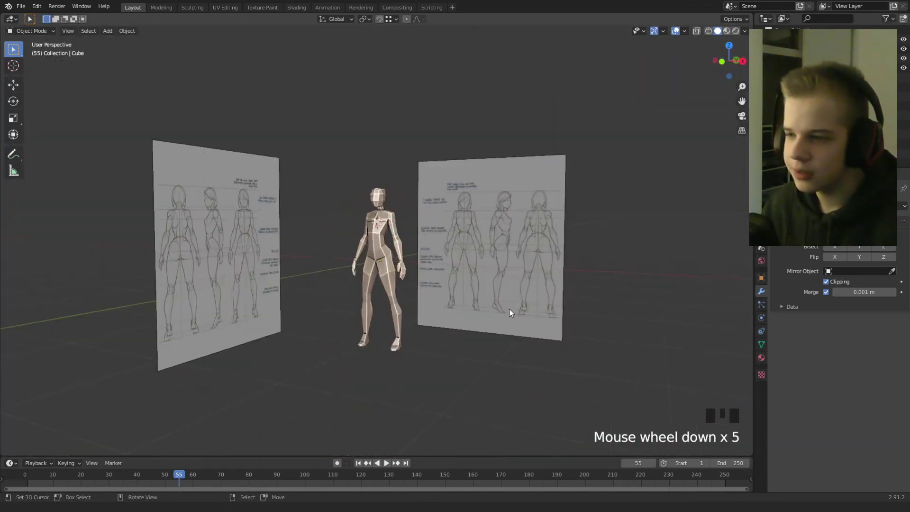
middle_drag(510, 309, 502, 344)
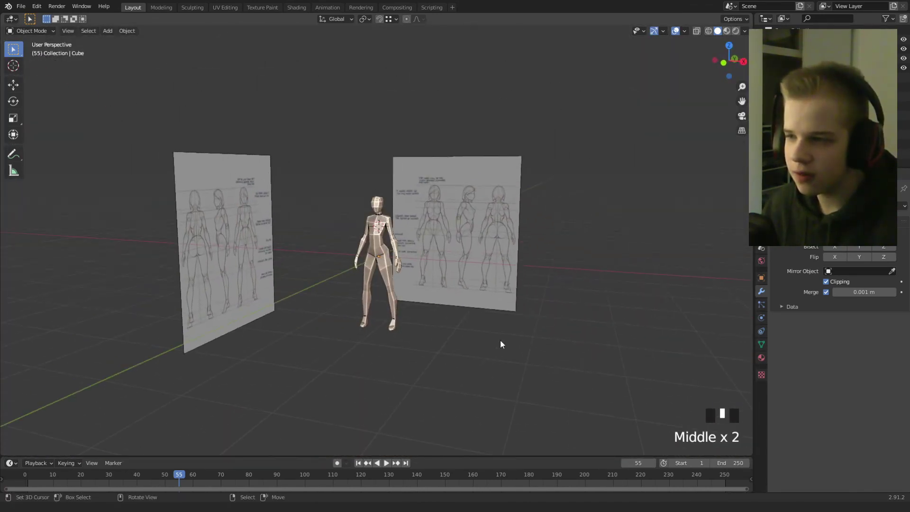
scroll(502, 254, up, 3)
right_click(501, 254)
shift+right_click(158, 238)
key(h)
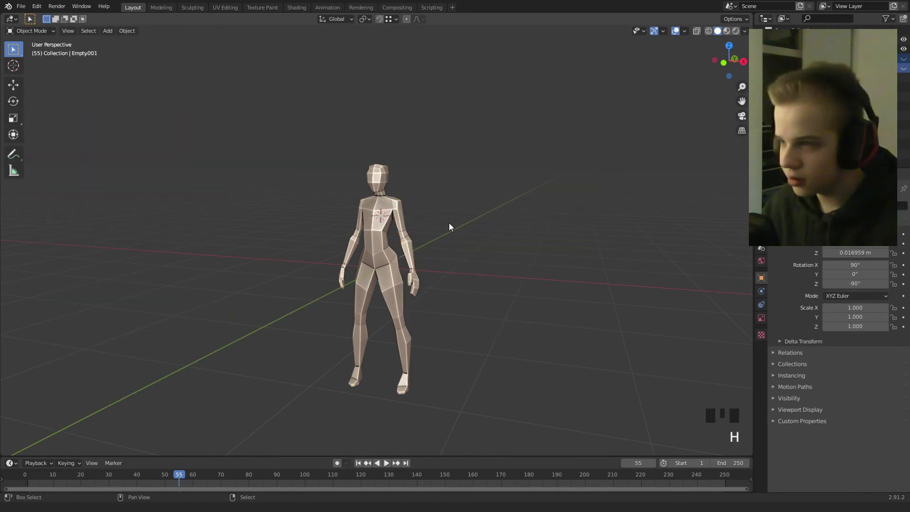
scroll(391, 266, up, 2)
middle_drag(391, 266, 409, 257)
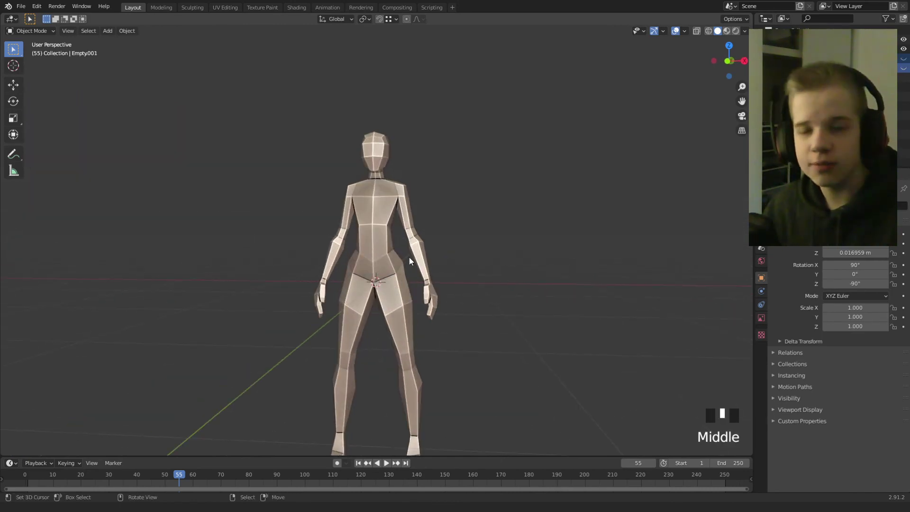